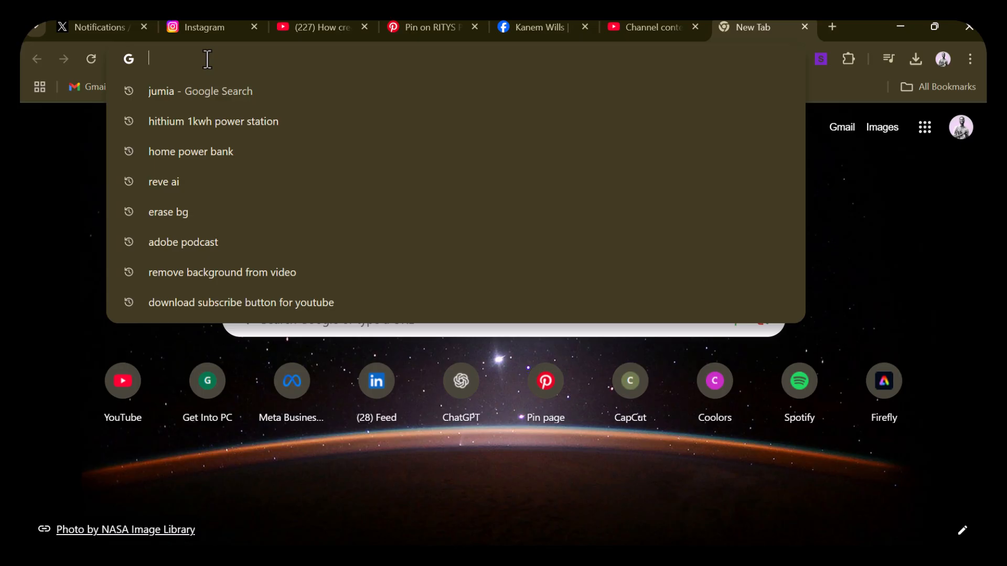
Search for "reve ai", open the Reve site, start a file upload and continue past the new Reve introduction
{"action": "type", "text": "re"}
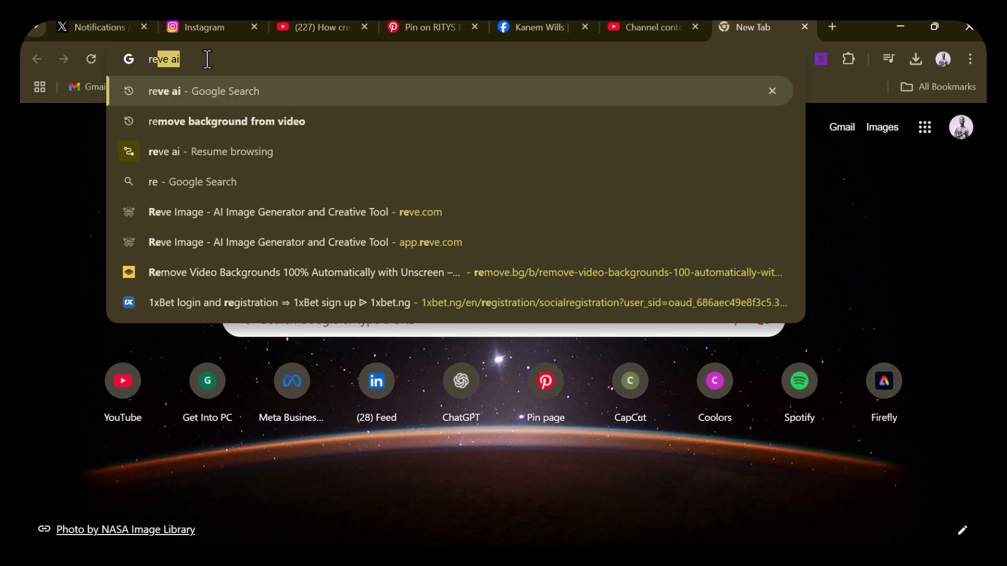
{"action": "key", "text": "Return"}
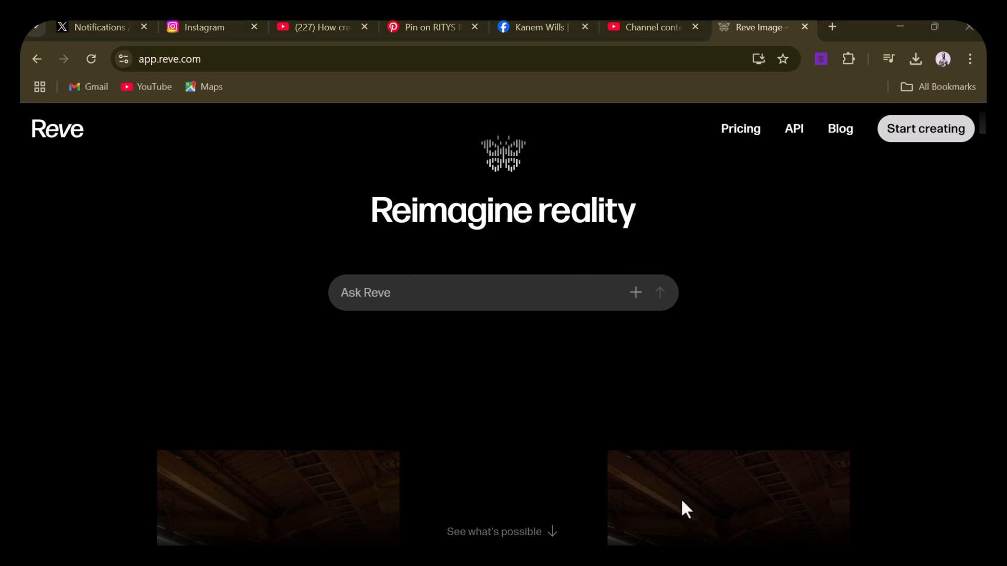
{"action": "left_click", "coordinate": [636, 295]}
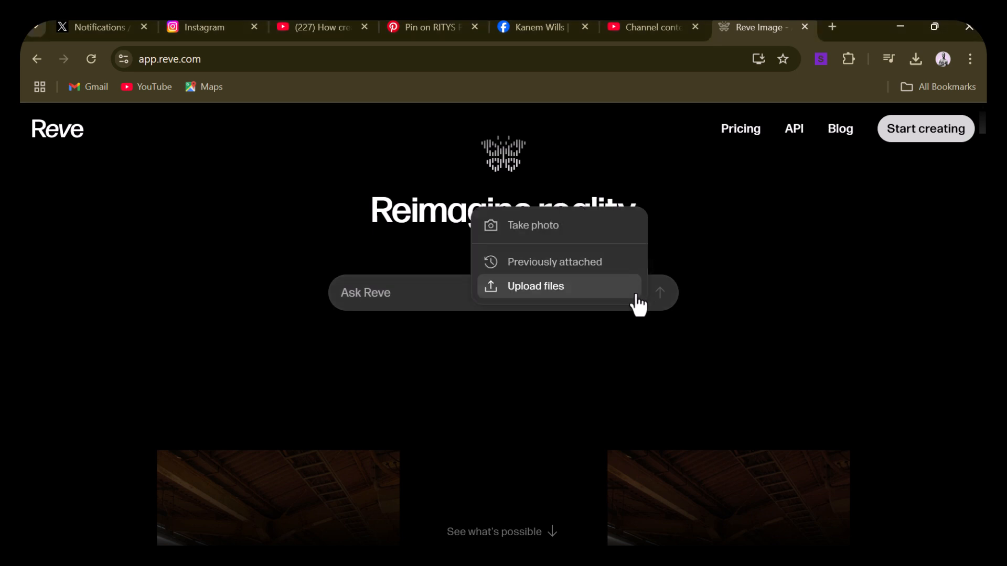
{"action": "left_click", "coordinate": [547, 299]}
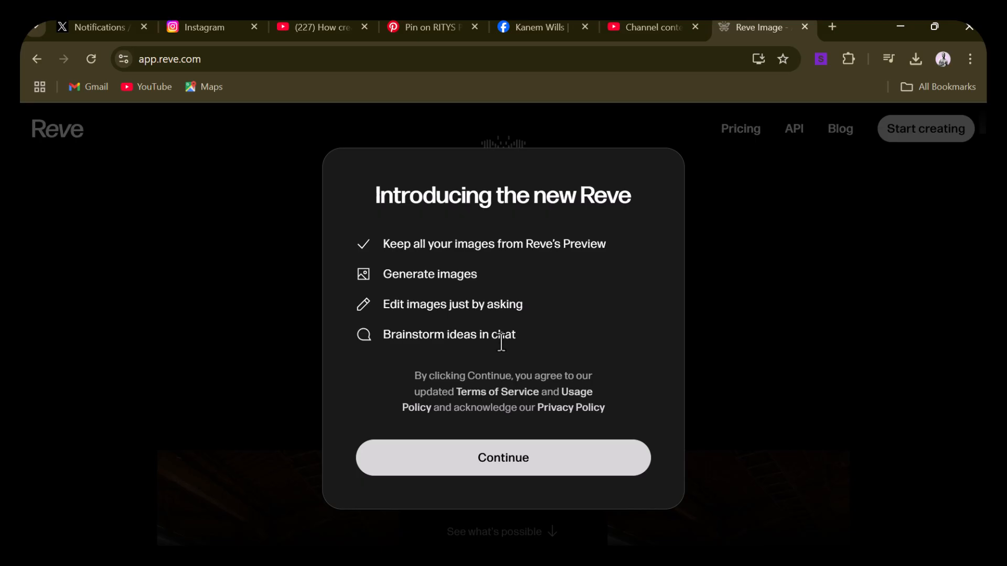
{"action": "left_click", "coordinate": [537, 441]}
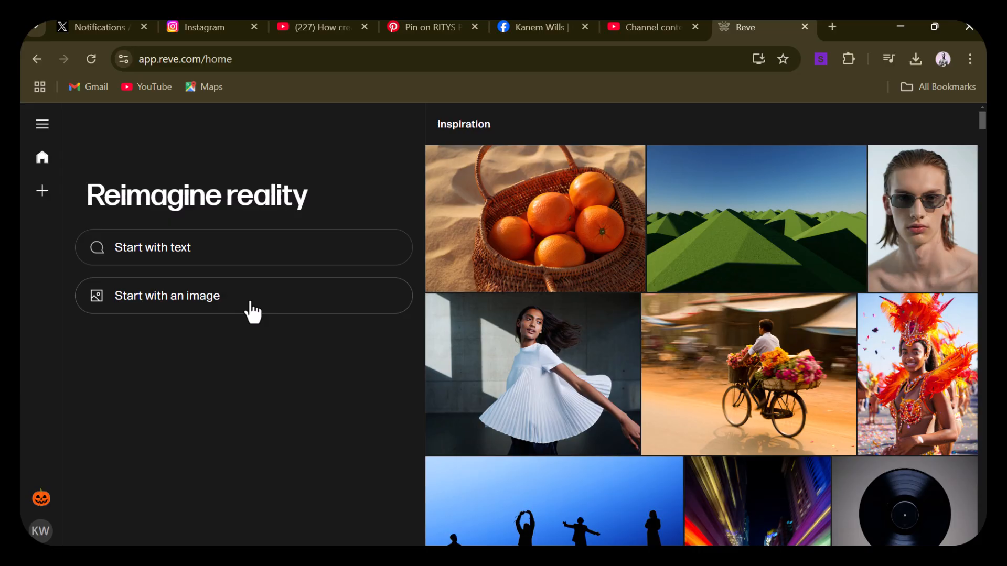
Start with an image by uploading the "Portrait complet d'un jeune homme noir" picture from the Downloads folder
{"action": "left_click", "coordinate": [250, 305]}
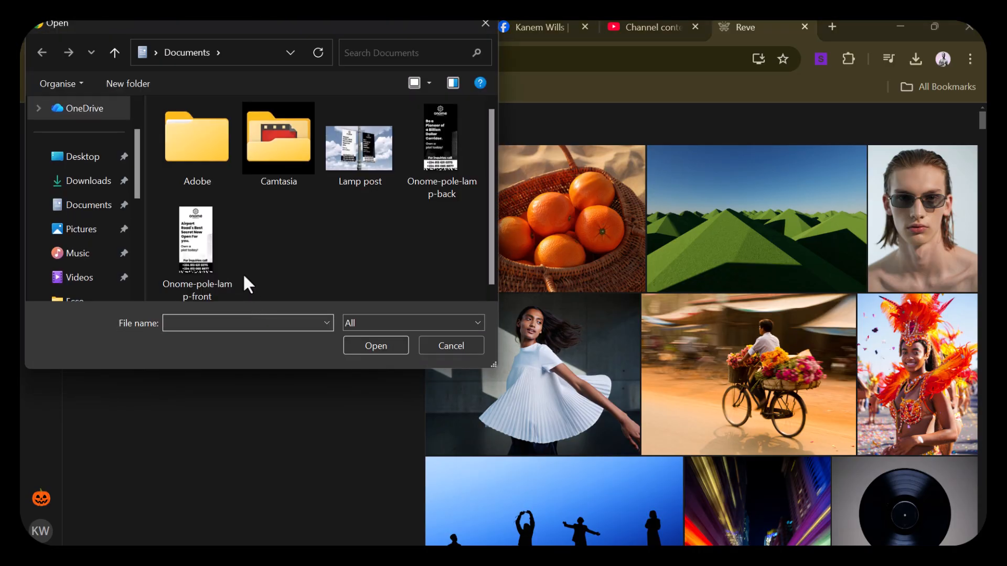
{"action": "left_click", "coordinate": [88, 182]}
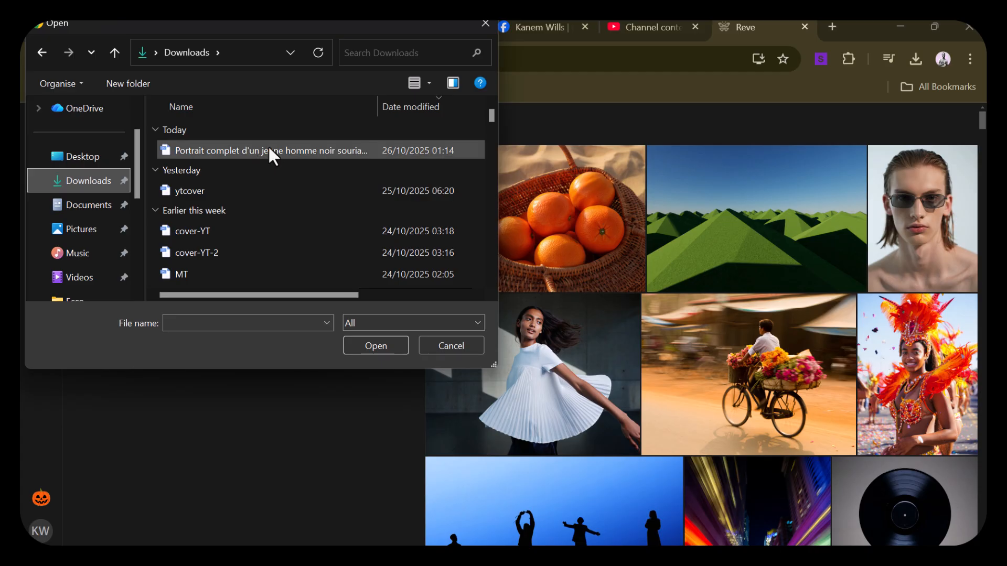
{"action": "left_click", "coordinate": [270, 150]}
{"action": "left_click", "coordinate": [382, 345]}
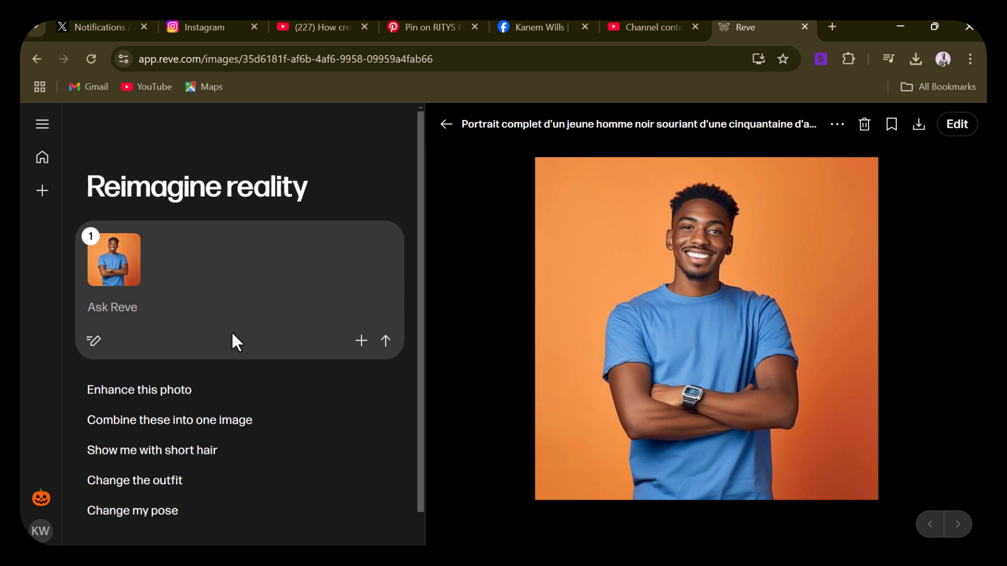
Submit the pasted prompt "Give me different pose and gestures for this image" for the uploaded portrait
{"action": "left_click", "coordinate": [99, 309]}
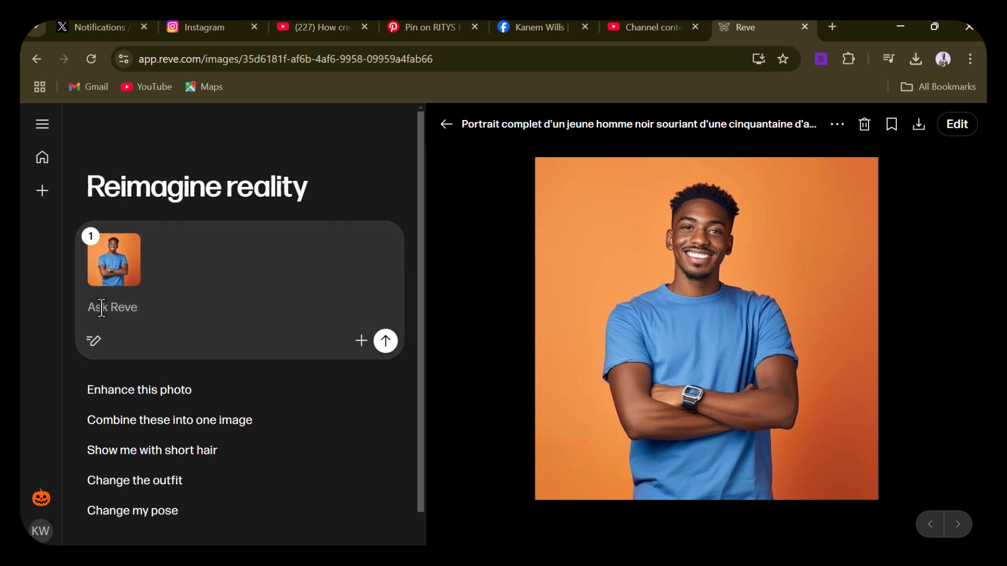
{"action": "right_click", "coordinate": [104, 308]}
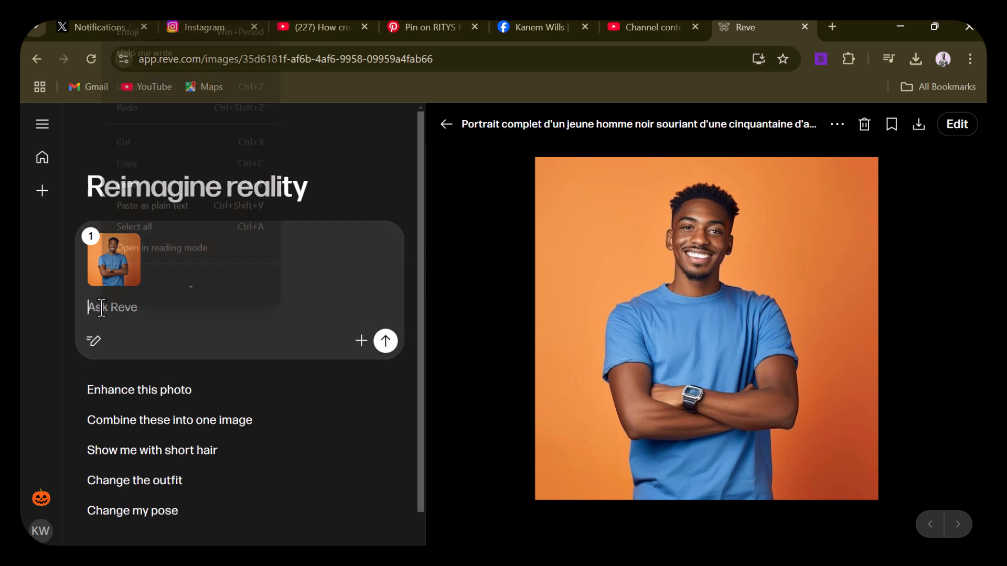
{"action": "left_click", "coordinate": [145, 196]}
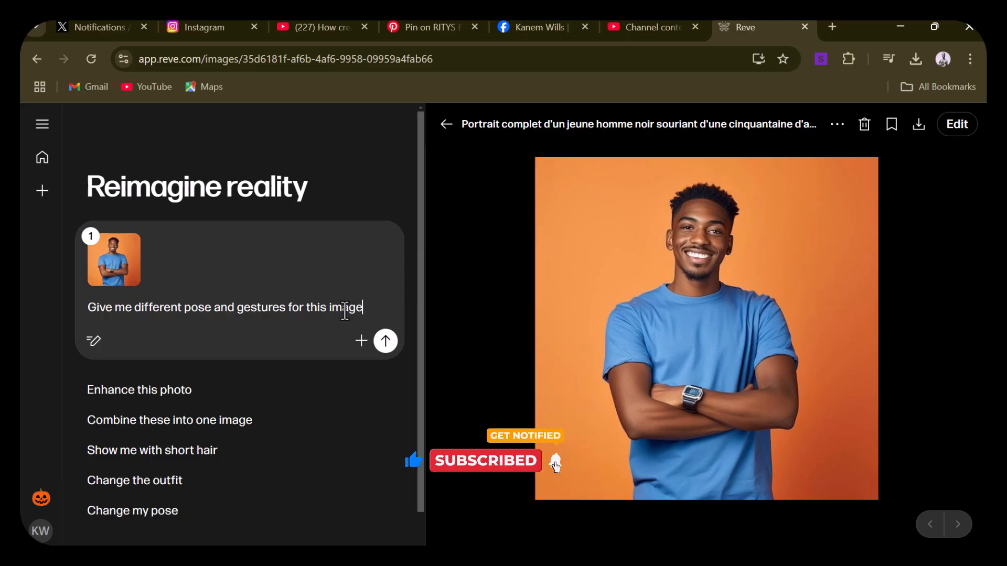
{"action": "left_click", "coordinate": [386, 342]}
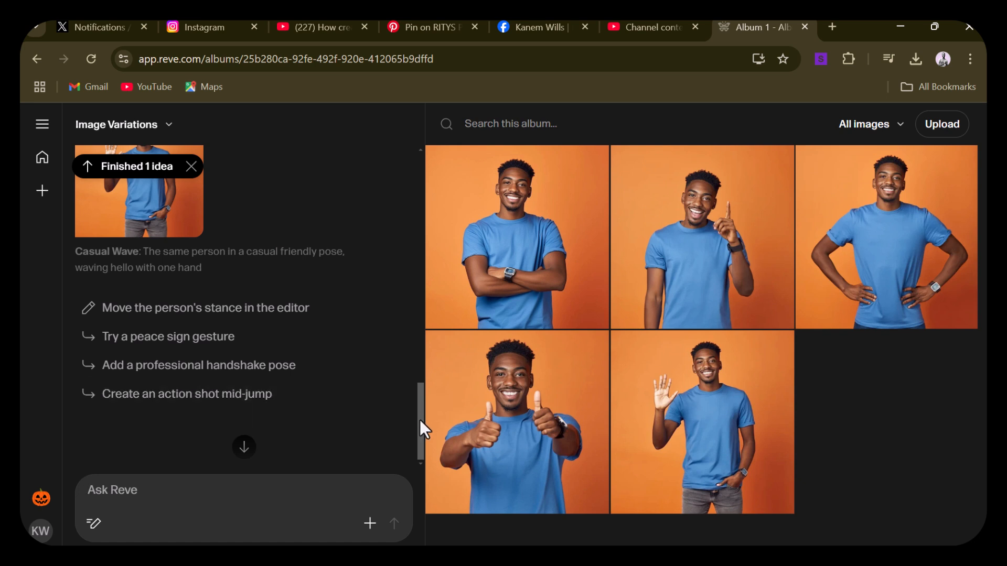
Submit the suggested follow-up prompt "Create an action shot mid-jump" and look through the generated images
{"action": "left_click", "coordinate": [125, 492]}
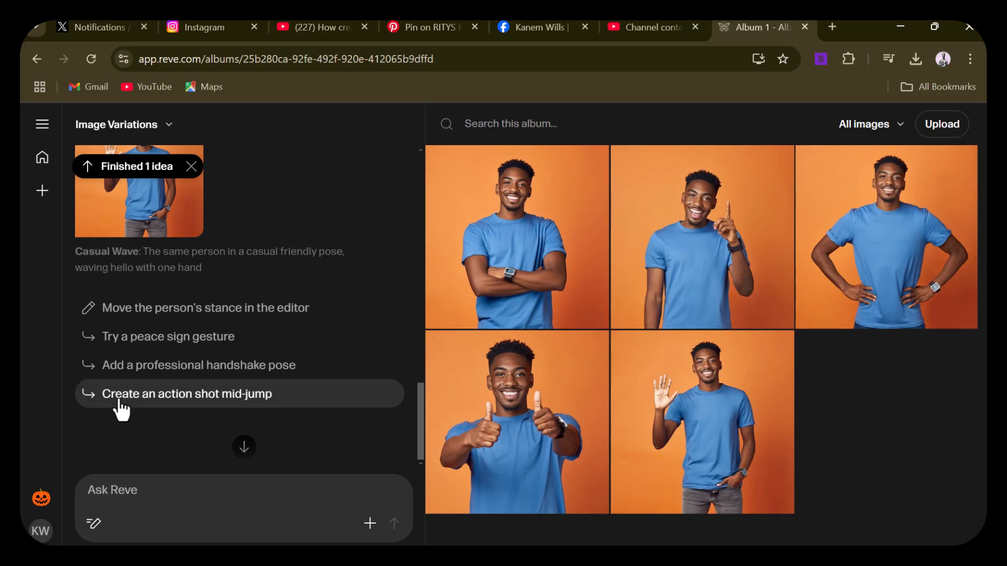
{"action": "left_click", "coordinate": [176, 402]}
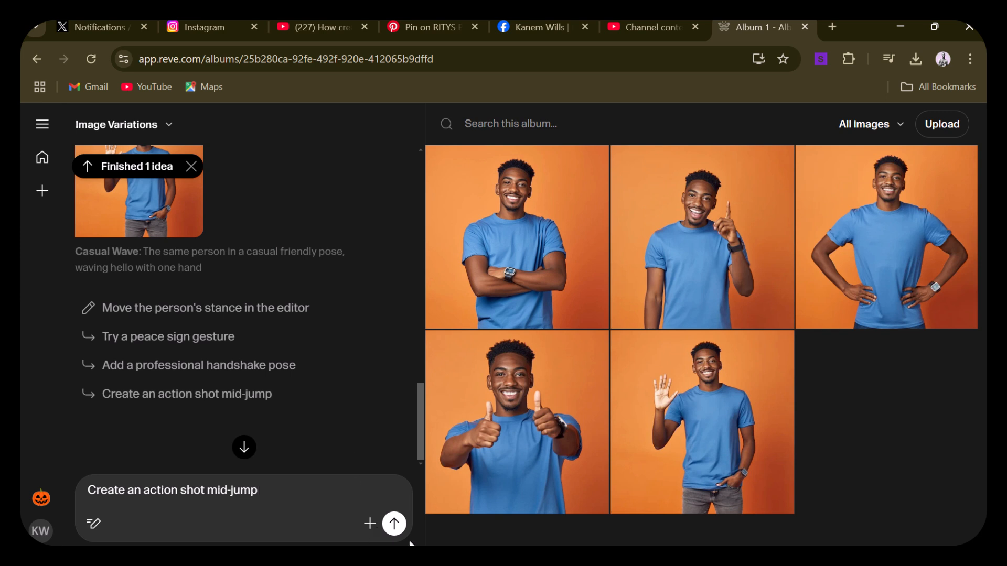
{"action": "left_click", "coordinate": [394, 523]}
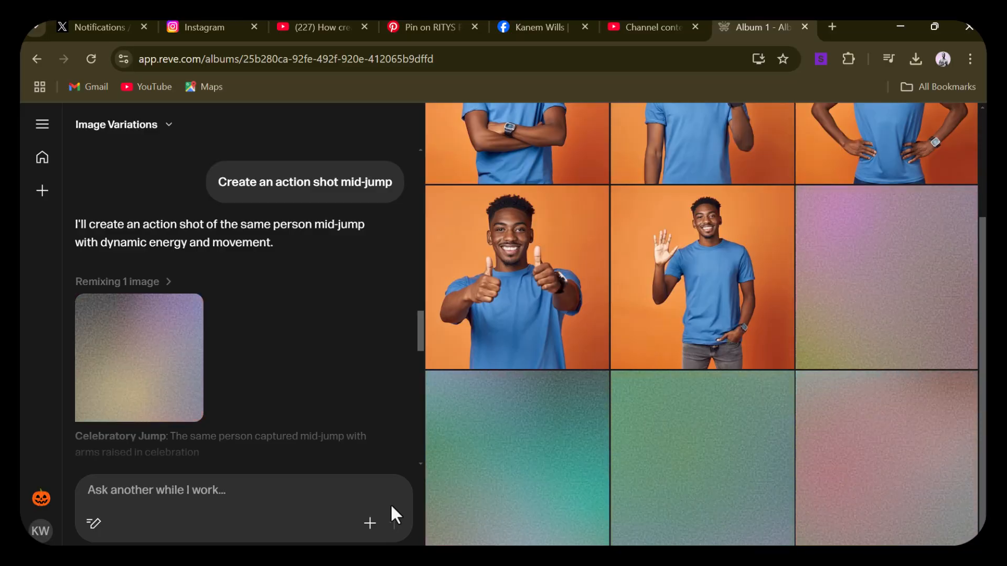
{"action": "mouse_move", "coordinate": [335, 391]}
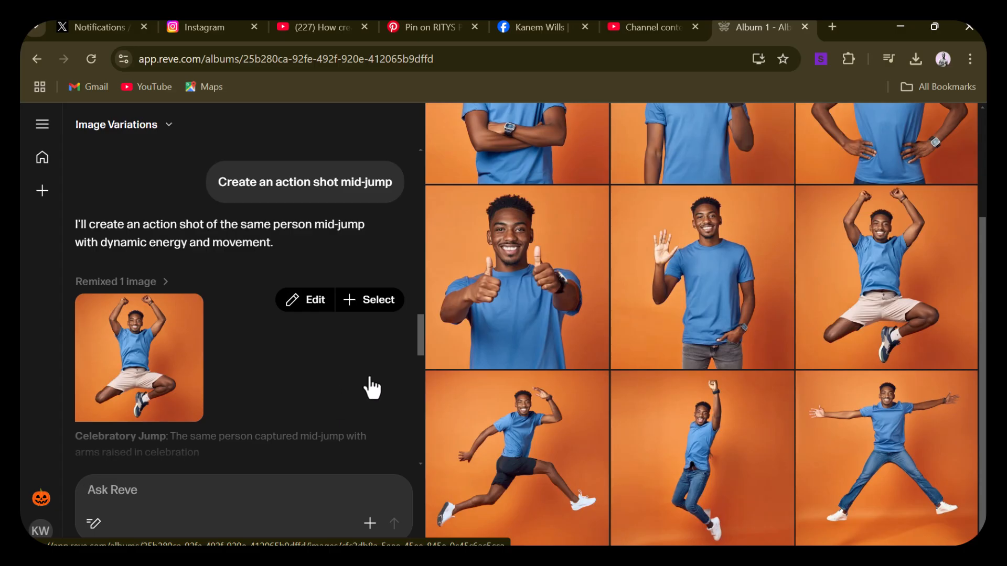
{"action": "mouse_move", "coordinate": [524, 429]}
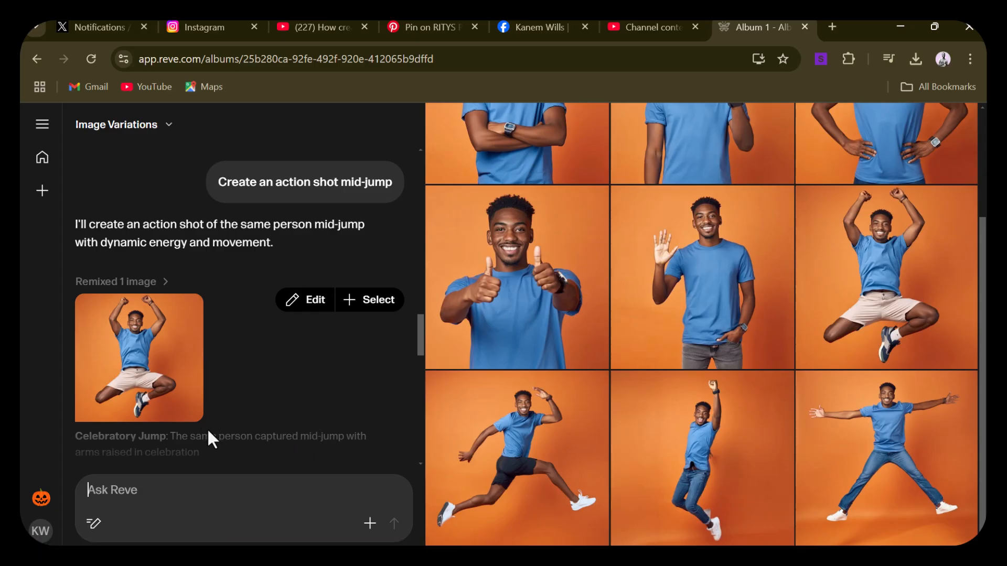
{"action": "scroll", "coordinate": [206, 428], "scroll_direction": "down", "scroll_amount": 5}
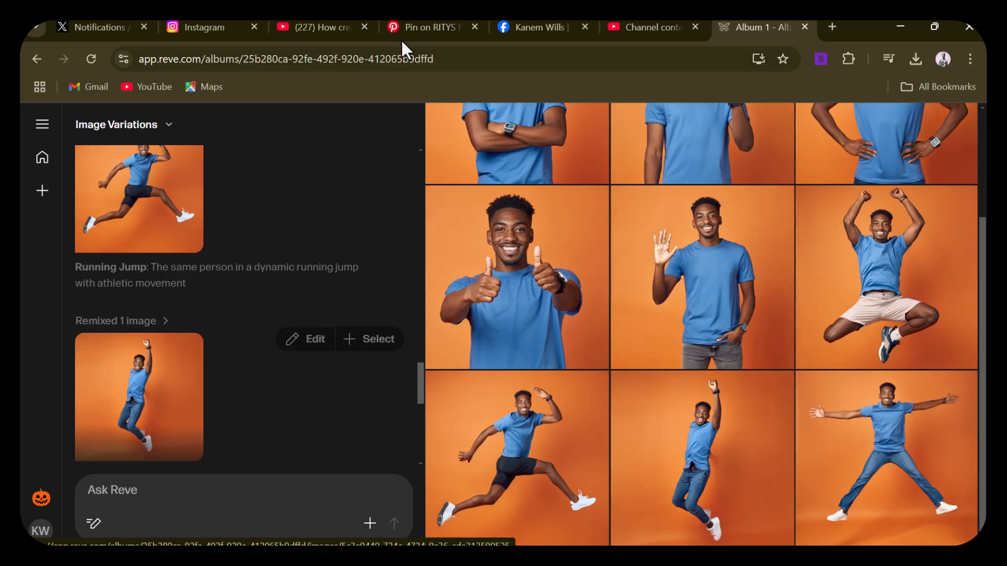
Switch to Pinterest, download the executive portrait headshot of the woman in the blazer, and return to the Reve album
{"action": "left_click", "coordinate": [429, 30]}
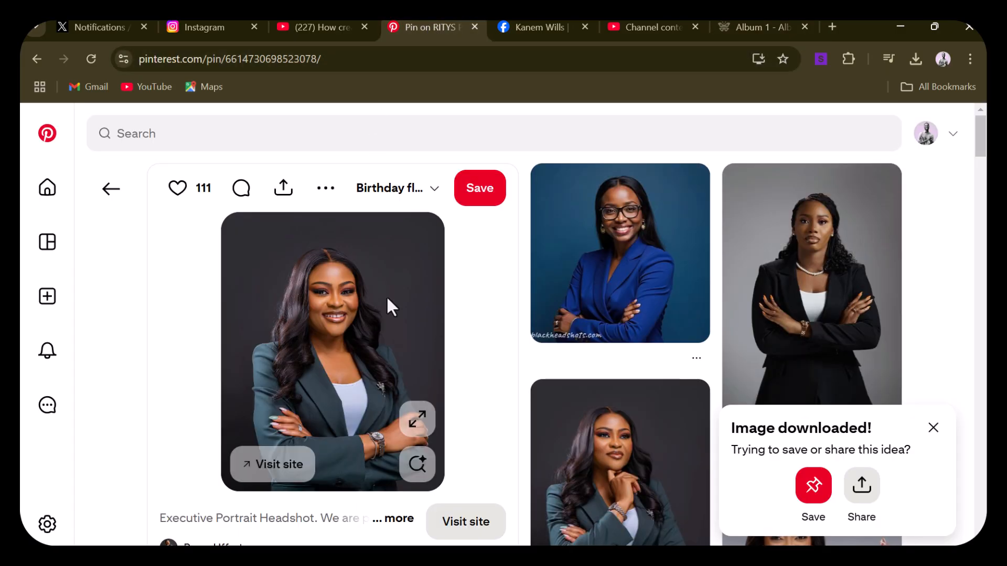
{"action": "left_click", "coordinate": [325, 194]}
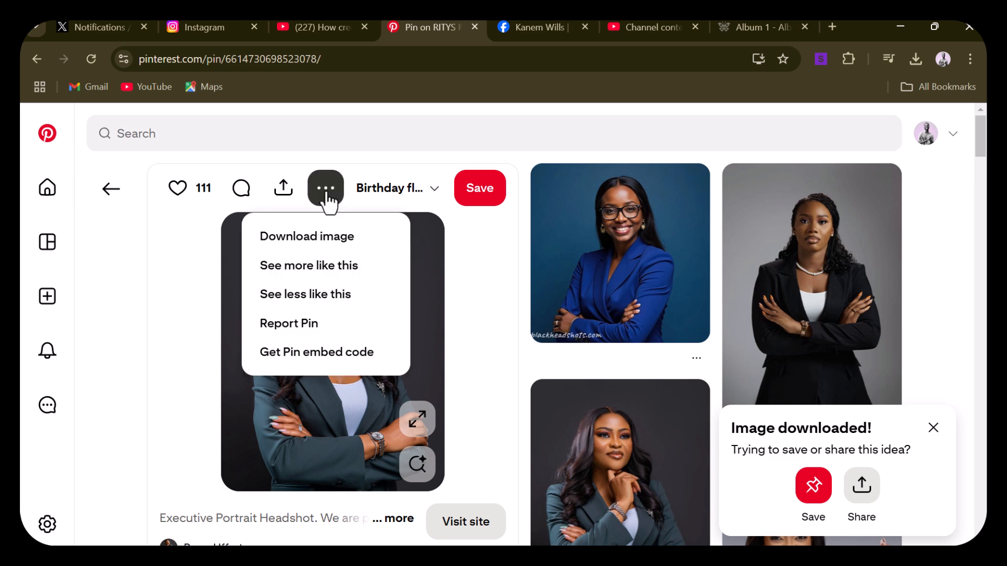
{"action": "left_click", "coordinate": [331, 245]}
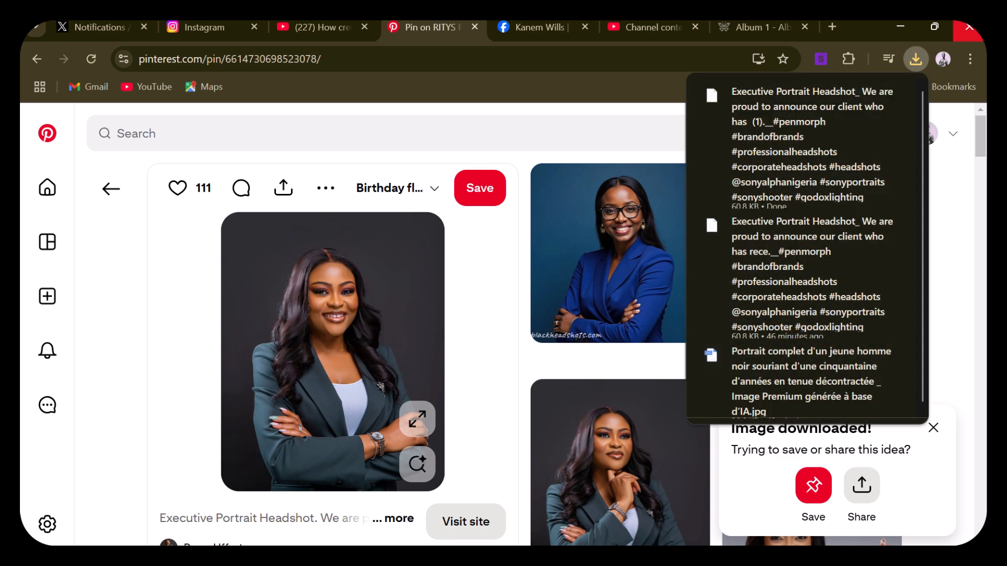
{"action": "left_click", "coordinate": [753, 33]}
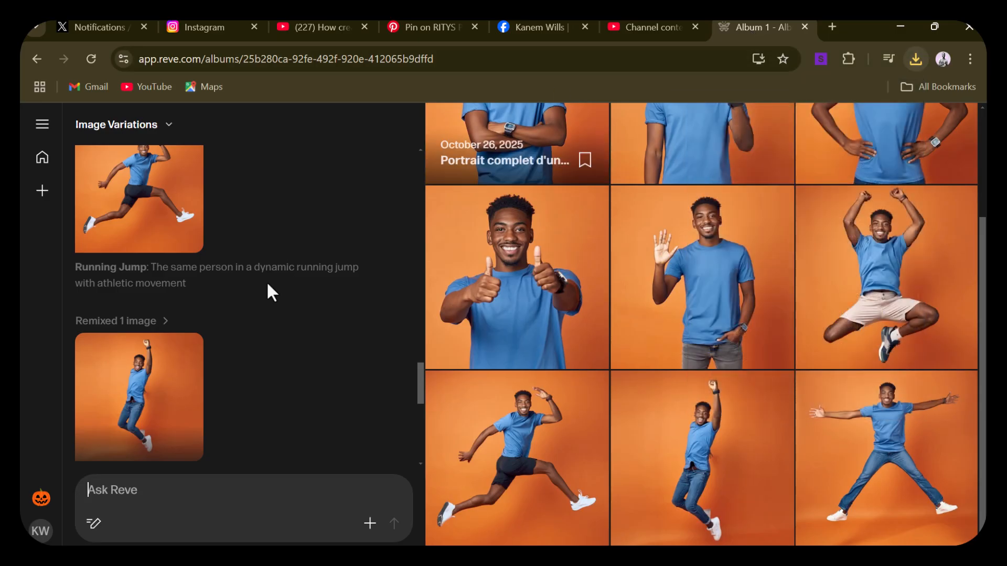
Review the mid-jump results in the chat and open the Running Jump image for editing
{"action": "mouse_move", "coordinate": [209, 434]}
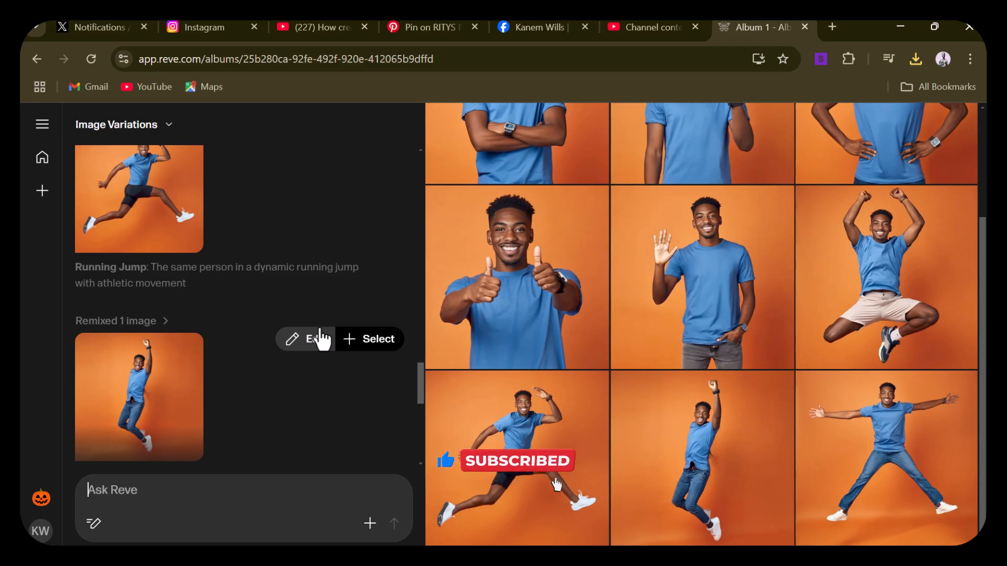
{"action": "scroll", "coordinate": [321, 339], "scroll_direction": "up", "scroll_amount": 3}
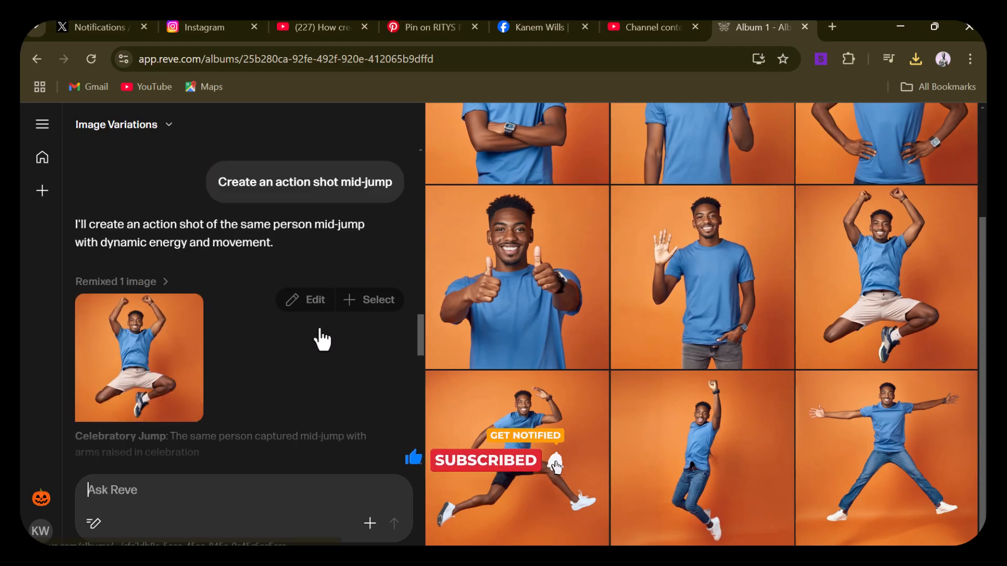
{"action": "scroll", "coordinate": [321, 340], "scroll_direction": "down", "scroll_amount": 6}
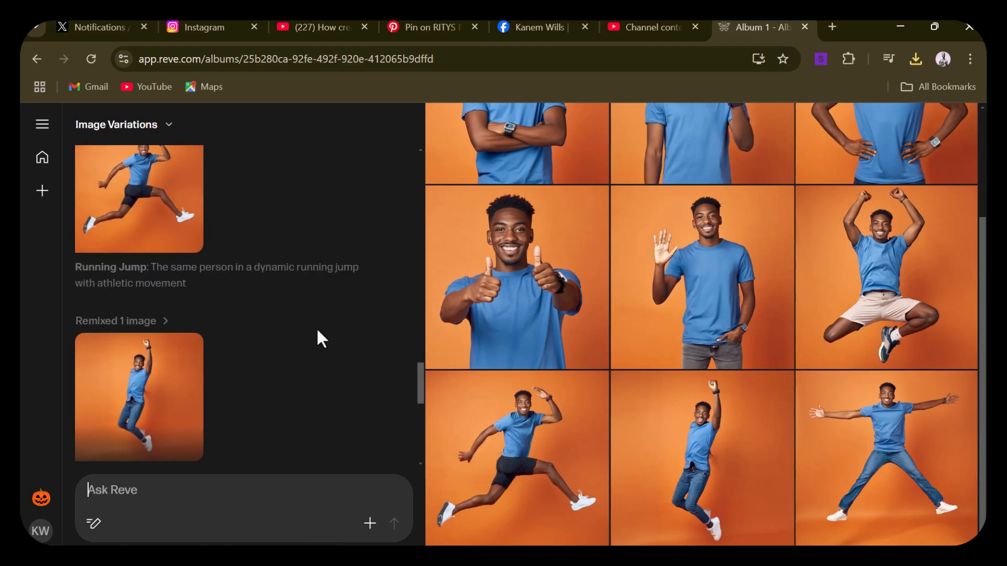
{"action": "scroll", "coordinate": [176, 209], "scroll_direction": "up", "scroll_amount": 3}
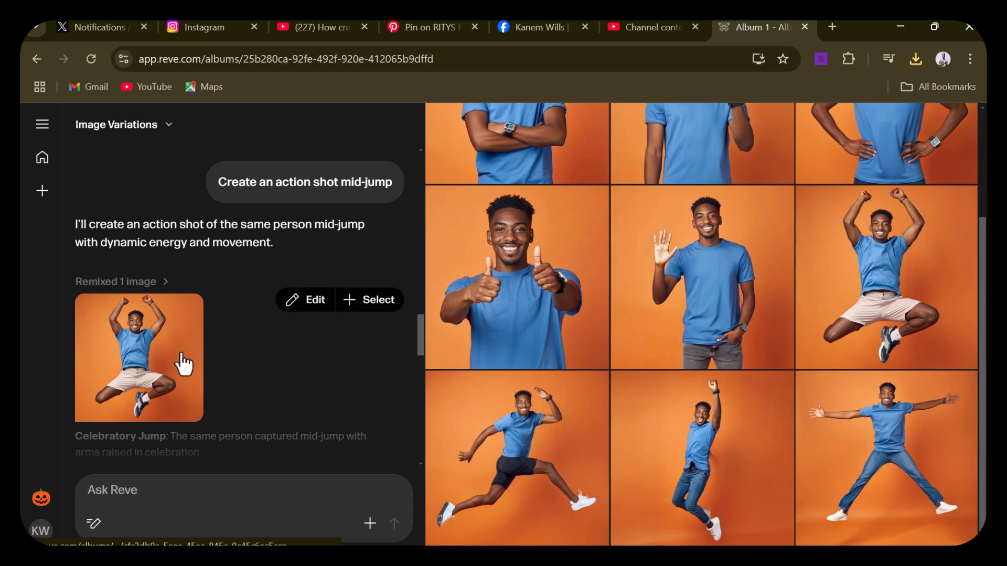
{"action": "left_click_drag", "start_coordinate": [420, 335], "coordinate": [420, 353]}
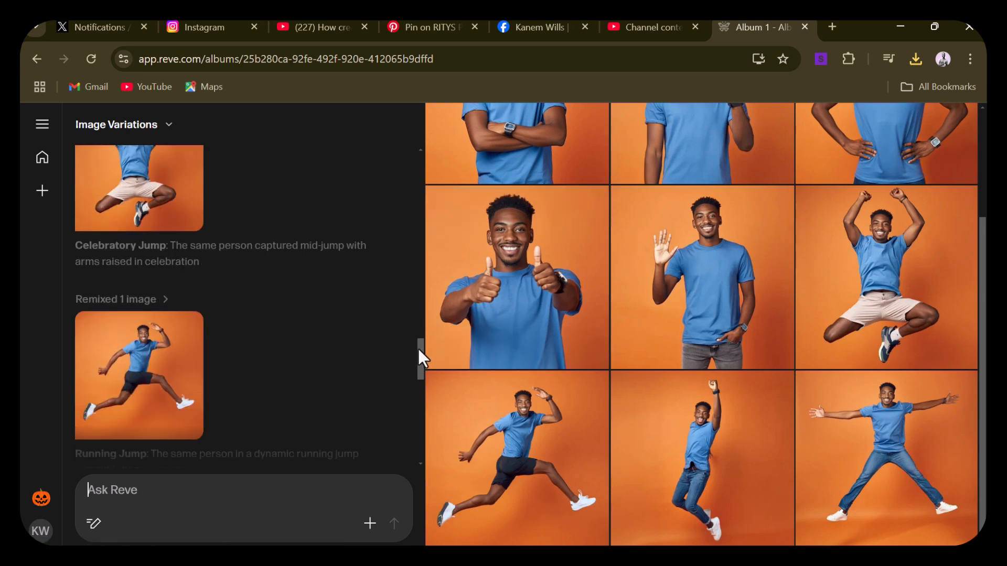
{"action": "left_click", "coordinate": [314, 319]}
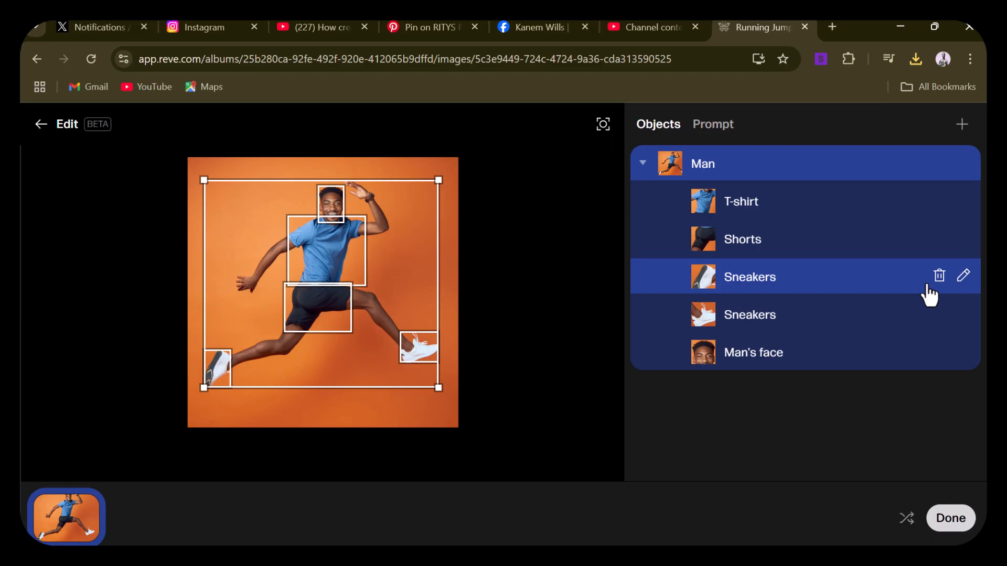
Change the description of the trailing foot's sneaker to "red sneakers" and apply the edit to the image
{"action": "left_click", "coordinate": [966, 283]}
{"action": "type", "text": "White sneakers"}
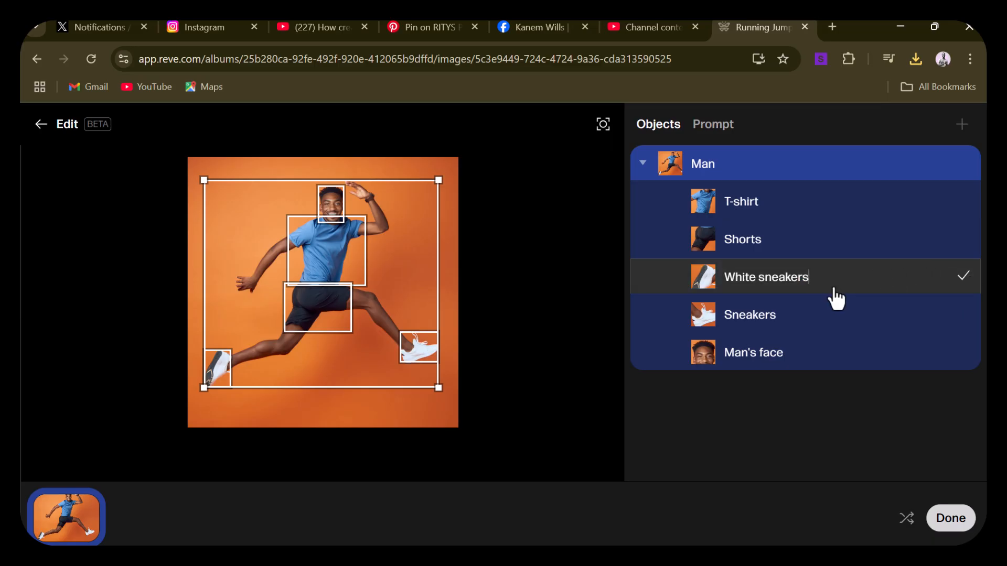
{"action": "left_click_drag", "start_coordinate": [758, 279], "coordinate": [719, 282]}
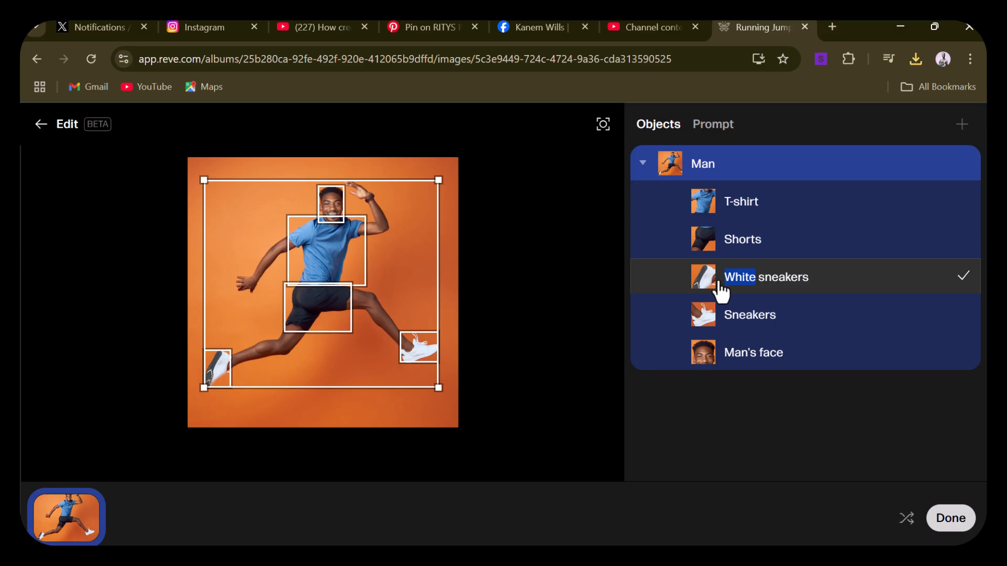
{"action": "type", "text": "red"}
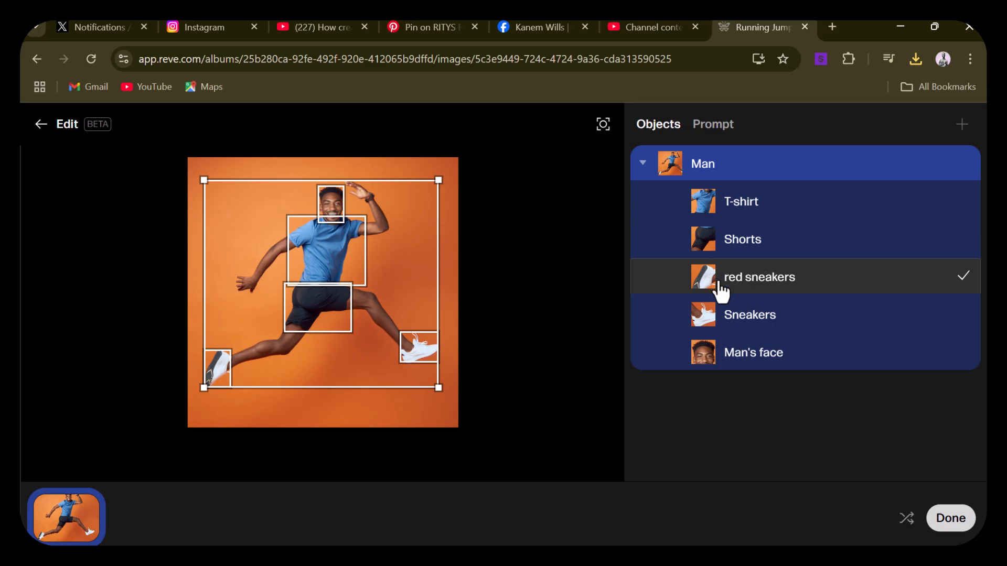
{"action": "left_click", "coordinate": [964, 279]}
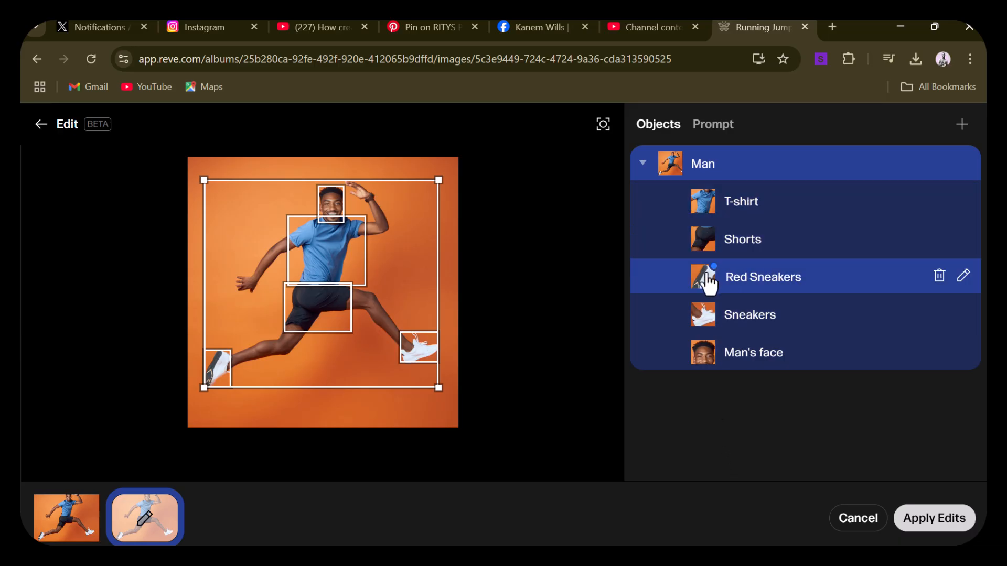
{"action": "left_click", "coordinate": [814, 285]}
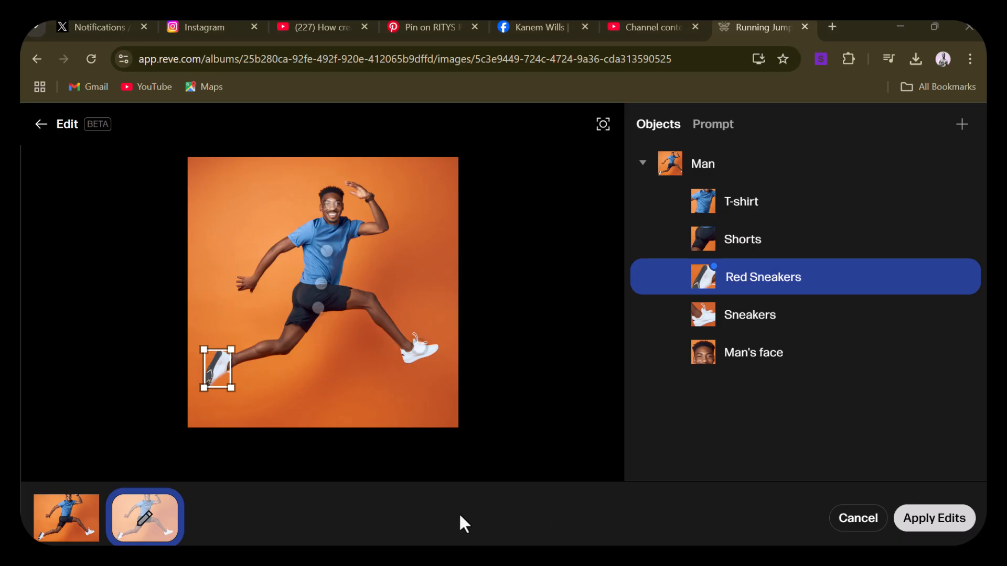
{"action": "left_click", "coordinate": [926, 519]}
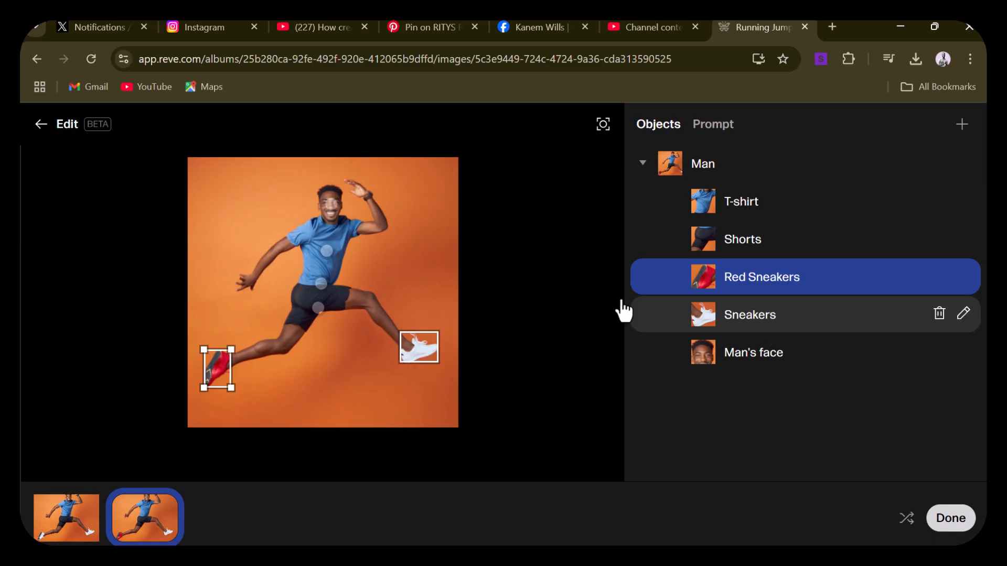
Change the description of the leading foot's white sneakers to "red sneakers" and finish editing the image
{"action": "left_click", "coordinate": [416, 348]}
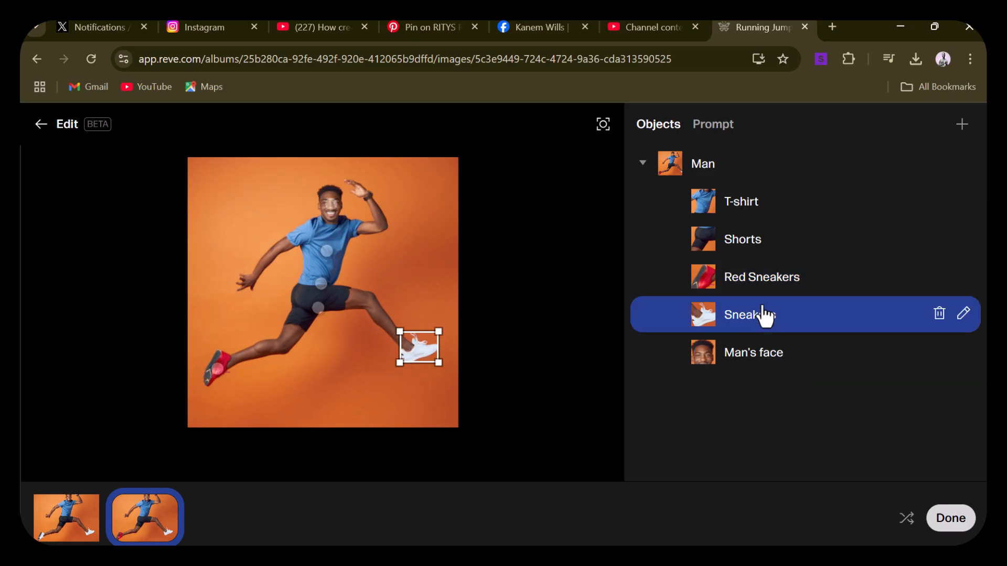
{"action": "left_click", "coordinate": [728, 318]}
{"action": "left_click", "coordinate": [731, 319]}
{"action": "left_click", "coordinate": [965, 315]}
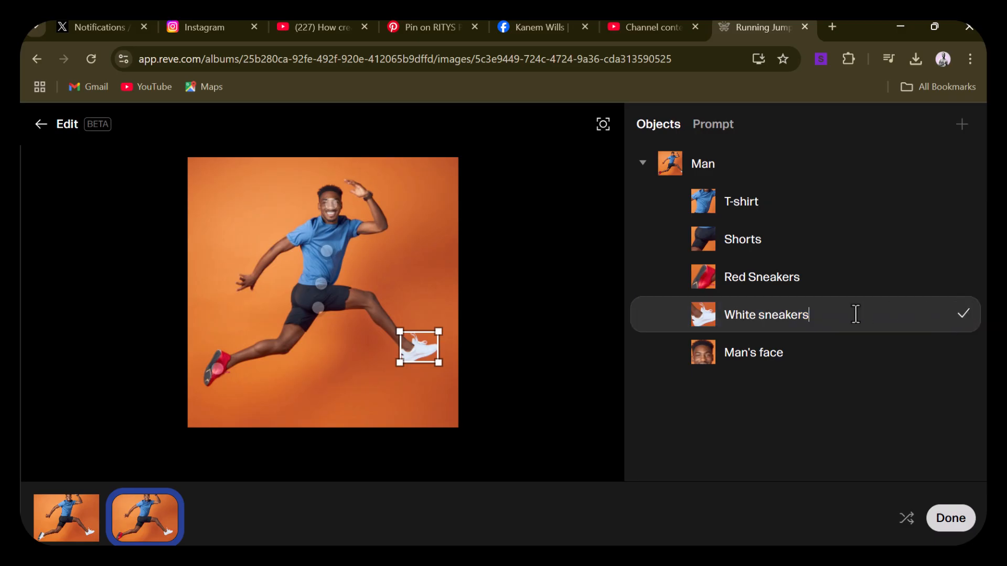
{"action": "left_click_drag", "start_coordinate": [759, 318], "coordinate": [688, 328]}
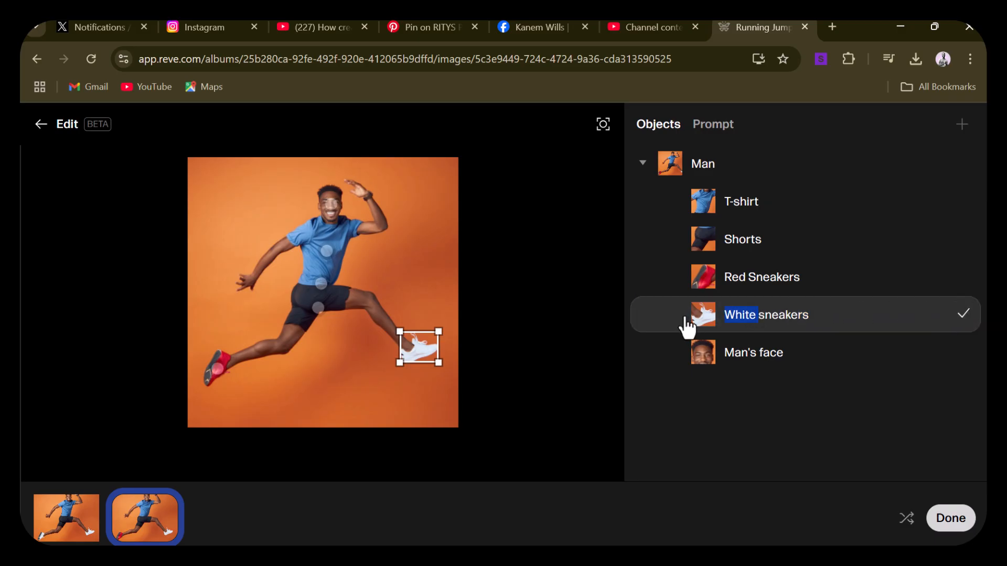
{"action": "type", "text": "red"}
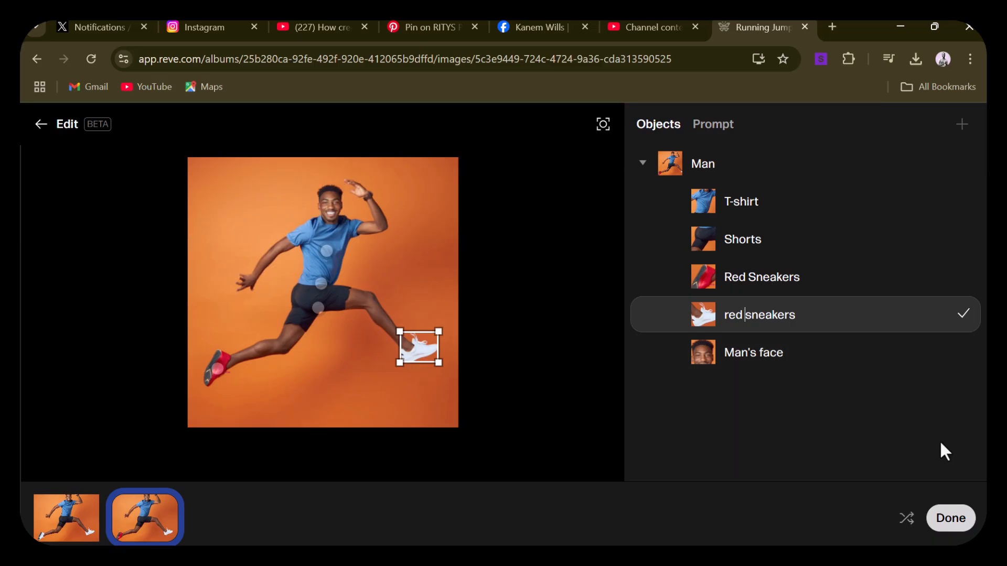
{"action": "left_click", "coordinate": [952, 522]}
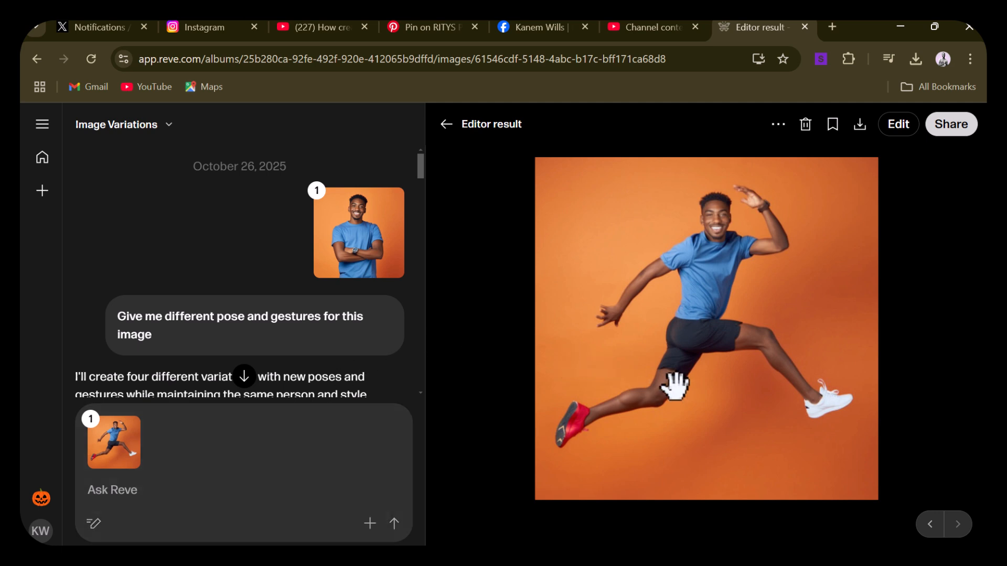
Examine the edited running image and look back through the pose and jump variations in the chat
{"action": "scroll", "coordinate": [675, 388], "scroll_direction": "up", "scroll_amount": 1}
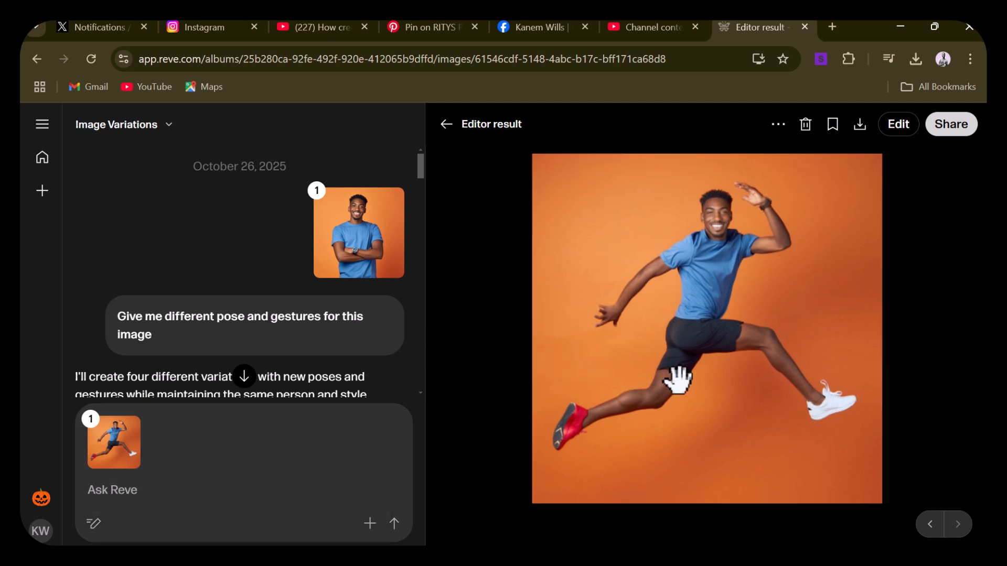
{"action": "scroll", "coordinate": [675, 382], "scroll_direction": "down", "scroll_amount": 1}
{"action": "scroll", "coordinate": [396, 383], "scroll_direction": "down", "scroll_amount": 10}
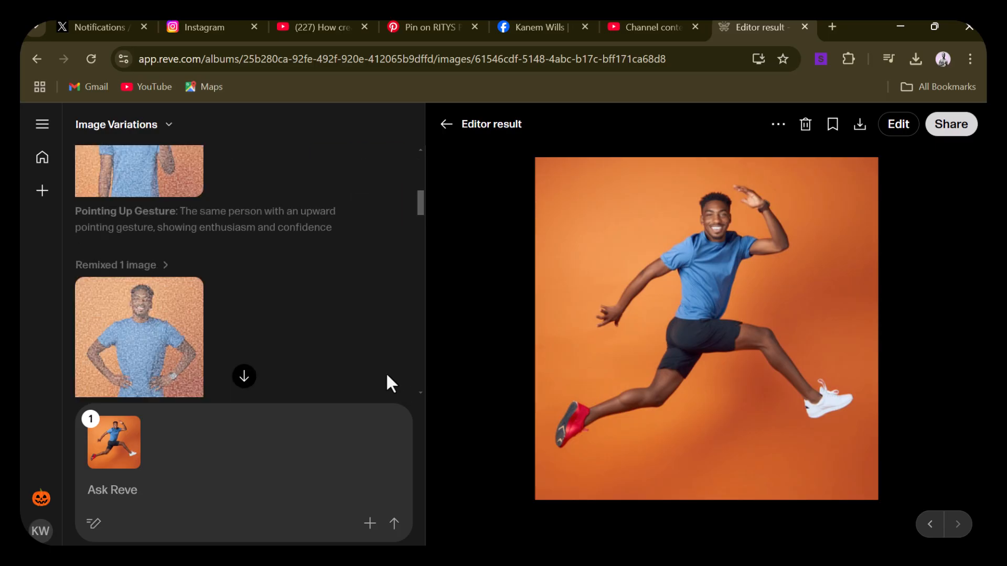
{"action": "mouse_move", "coordinate": [371, 360]}
{"action": "scroll", "coordinate": [374, 360], "scroll_direction": "down", "scroll_amount": 10}
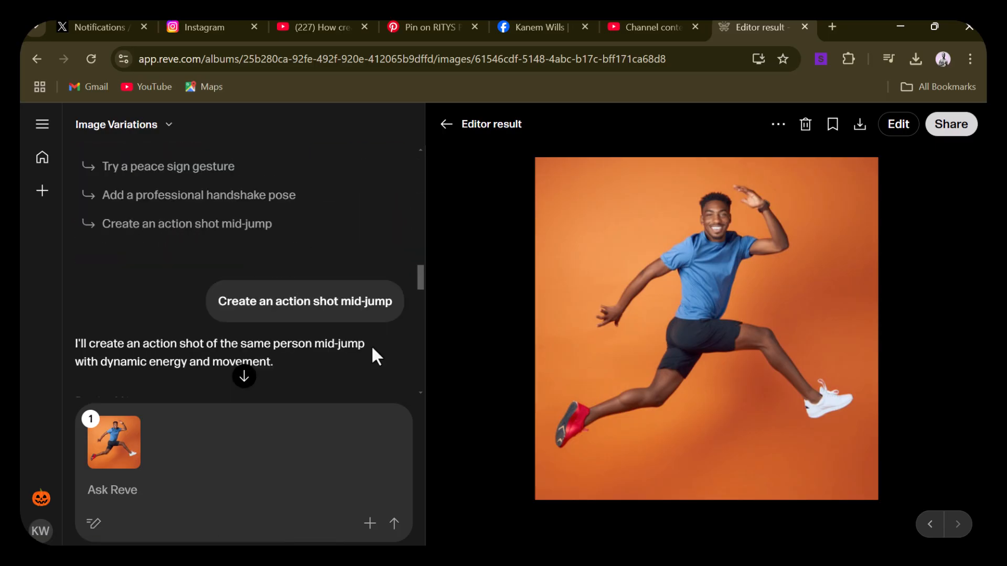
{"action": "scroll", "coordinate": [373, 357], "scroll_direction": "down", "scroll_amount": 5}
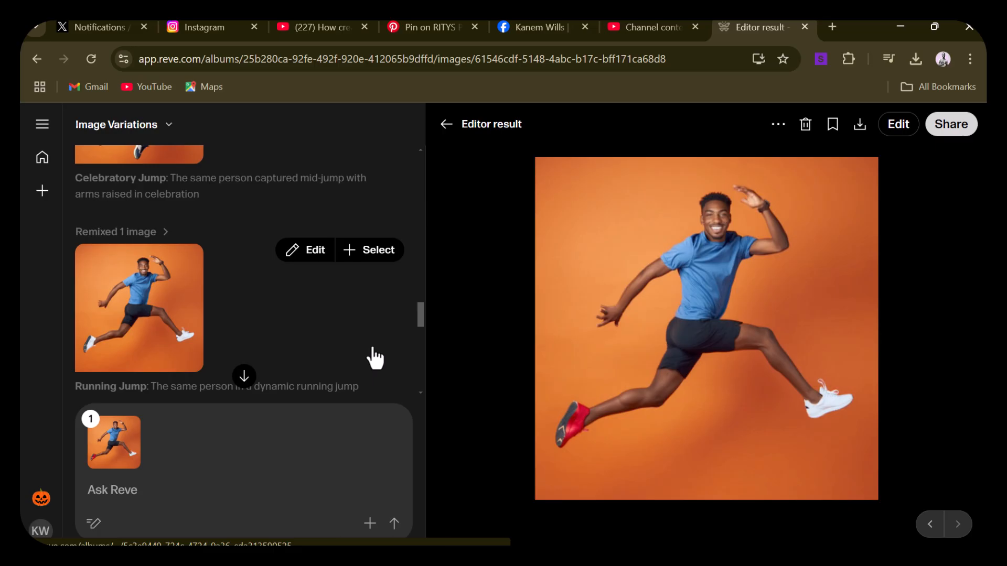
{"action": "scroll", "coordinate": [375, 358], "scroll_direction": "down", "scroll_amount": 5}
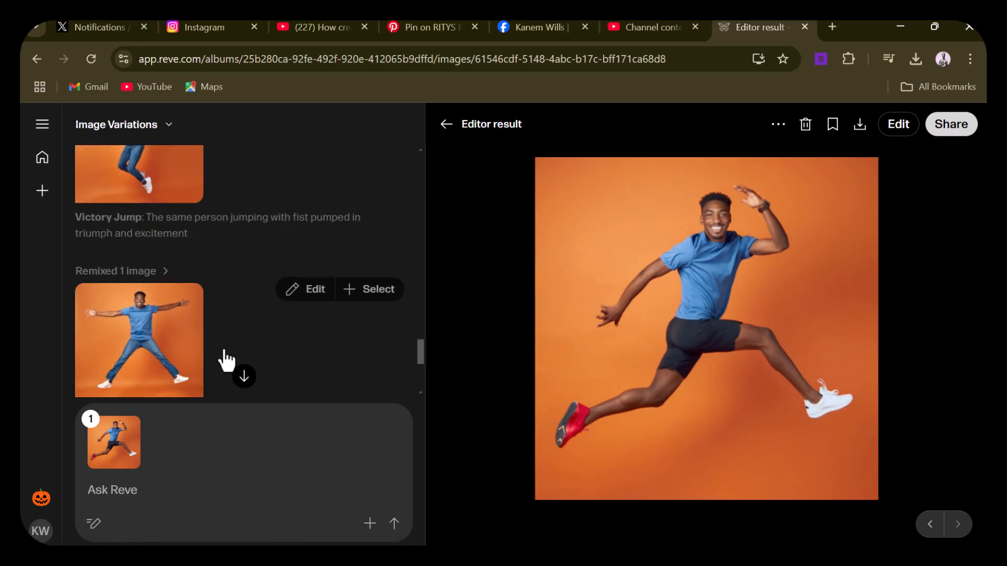
{"action": "scroll", "coordinate": [293, 345], "scroll_direction": "up", "scroll_amount": 3}
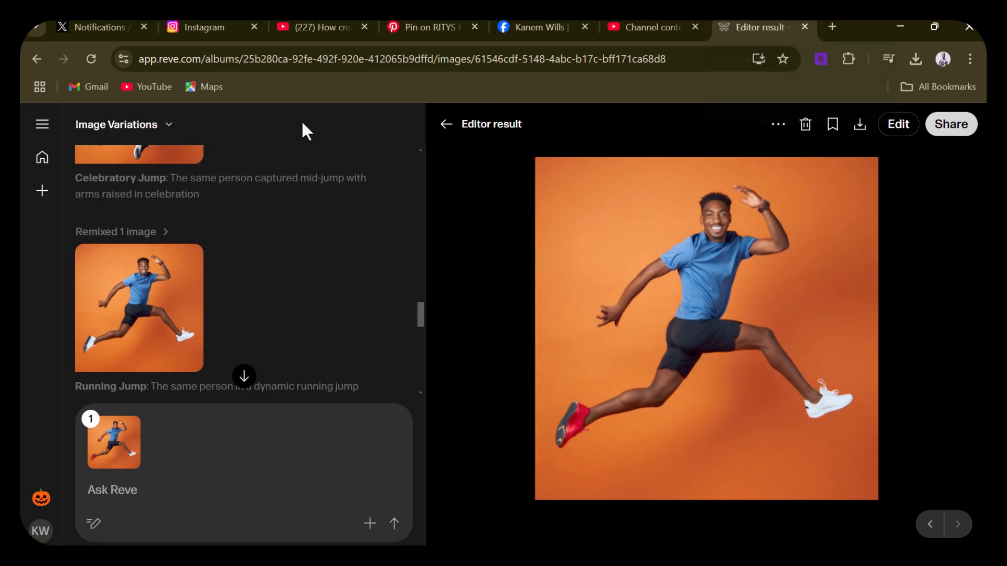
{"action": "scroll", "coordinate": [219, 307], "scroll_direction": "up", "scroll_amount": 10}
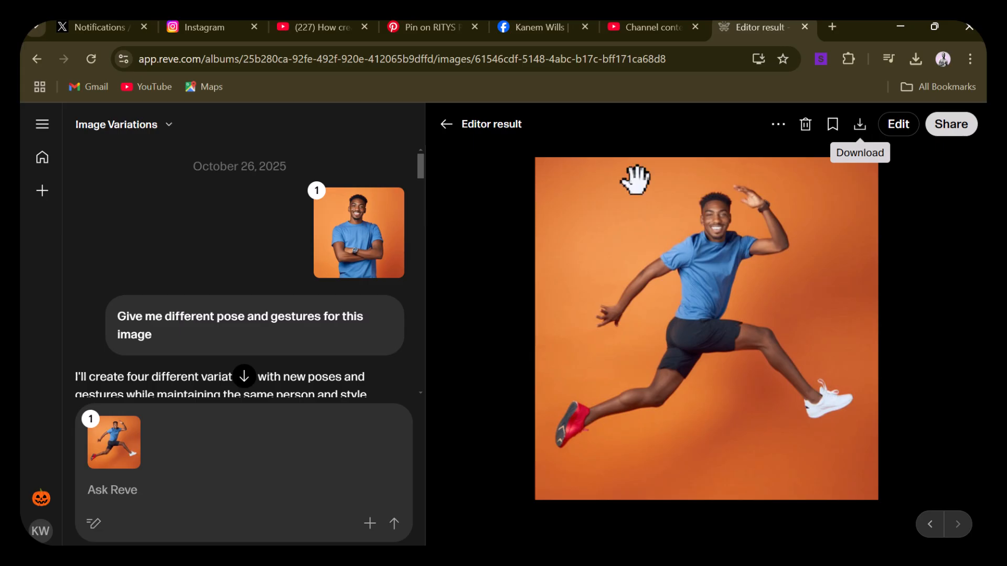
Open the Casual Wave image from the chat and download it
{"action": "scroll", "coordinate": [359, 340], "scroll_direction": "down", "scroll_amount": 5}
{"action": "left_click", "coordinate": [186, 370]}
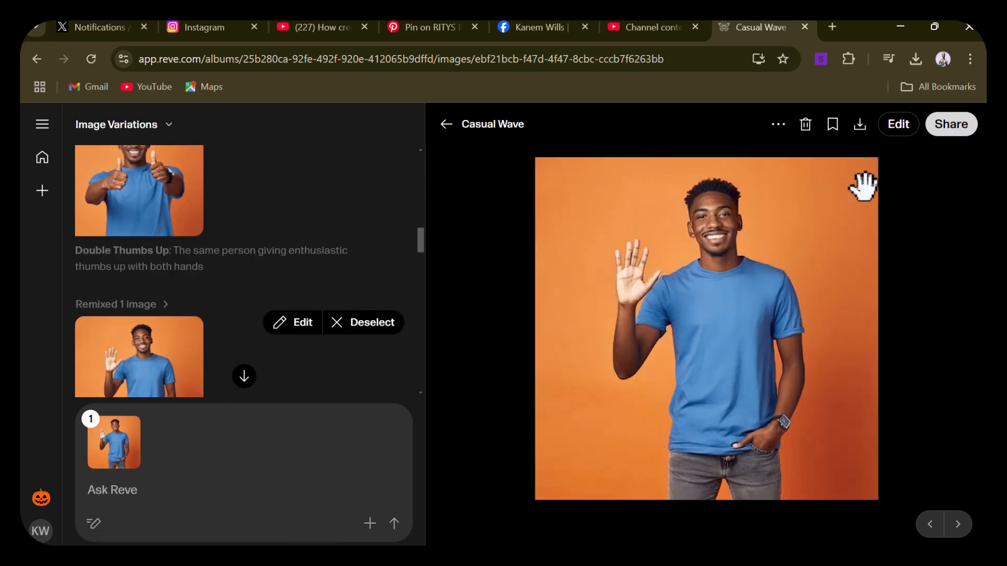
{"action": "left_click", "coordinate": [860, 126]}
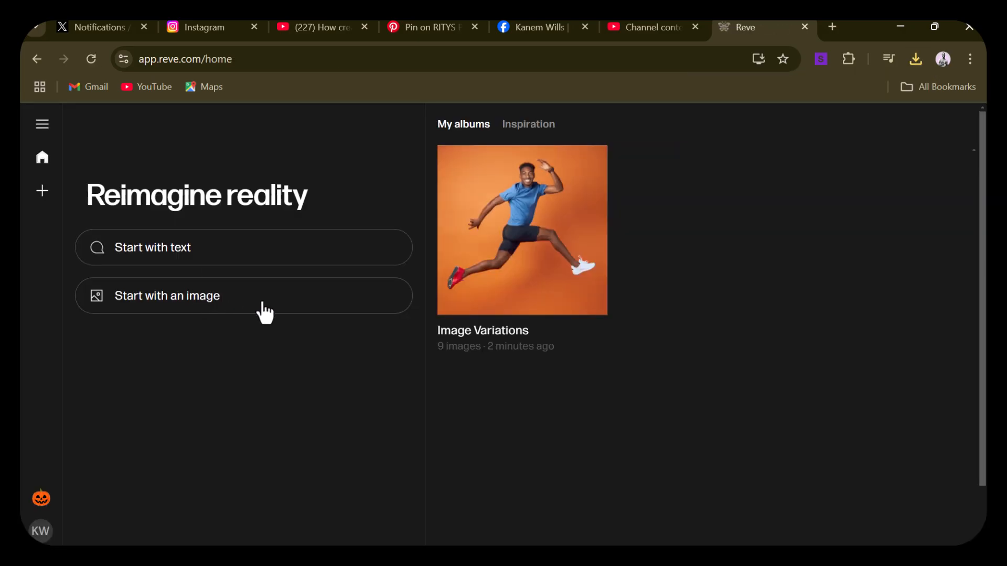
{"action": "left_click", "coordinate": [344, 313]}
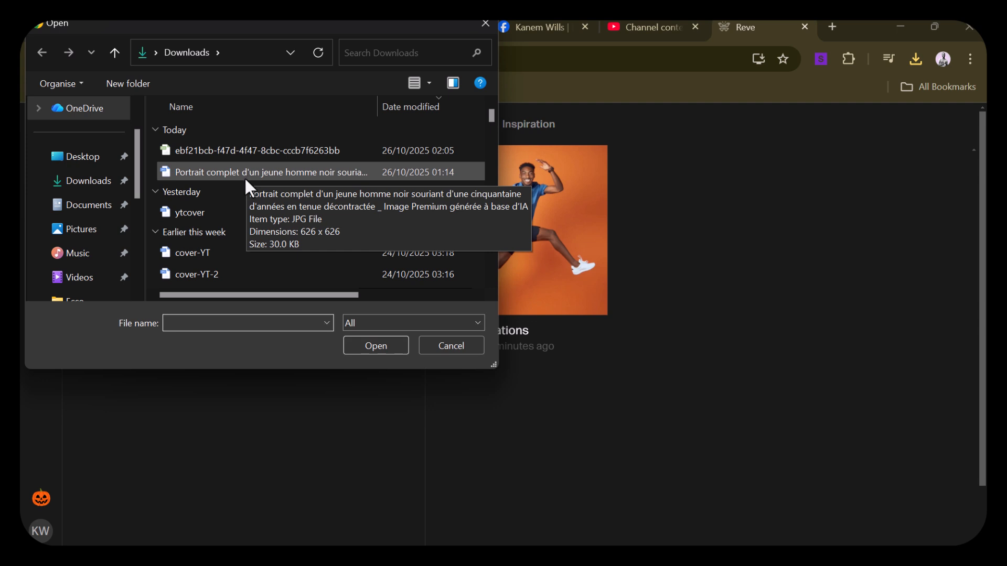
{"action": "left_click", "coordinate": [95, 189]}
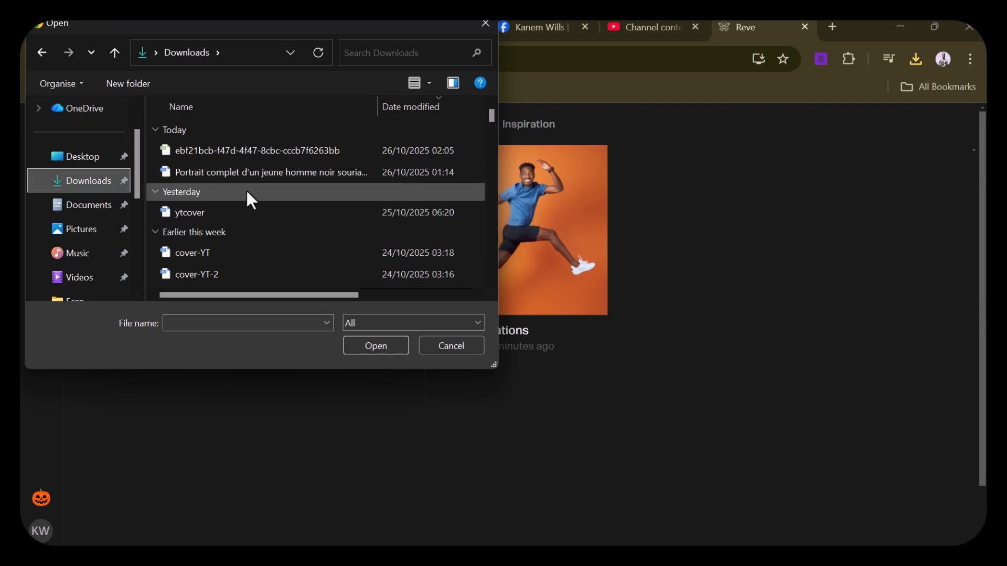
{"action": "left_click", "coordinate": [485, 24]}
Show the downloaded executive portrait headshot in the Downloads folder to check its file type, and return to the browser
{"action": "left_click", "coordinate": [915, 58]}
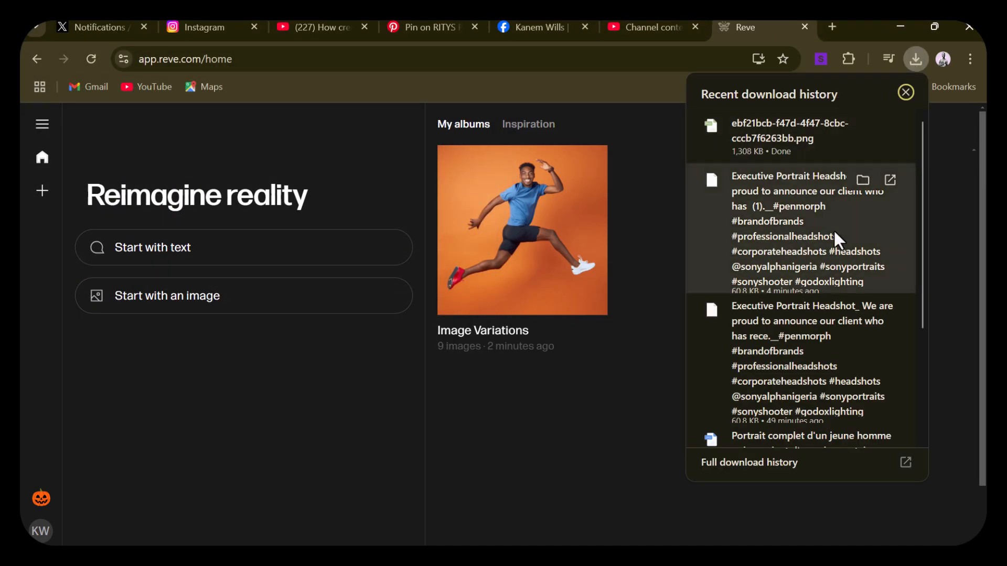
{"action": "left_click", "coordinate": [863, 180]}
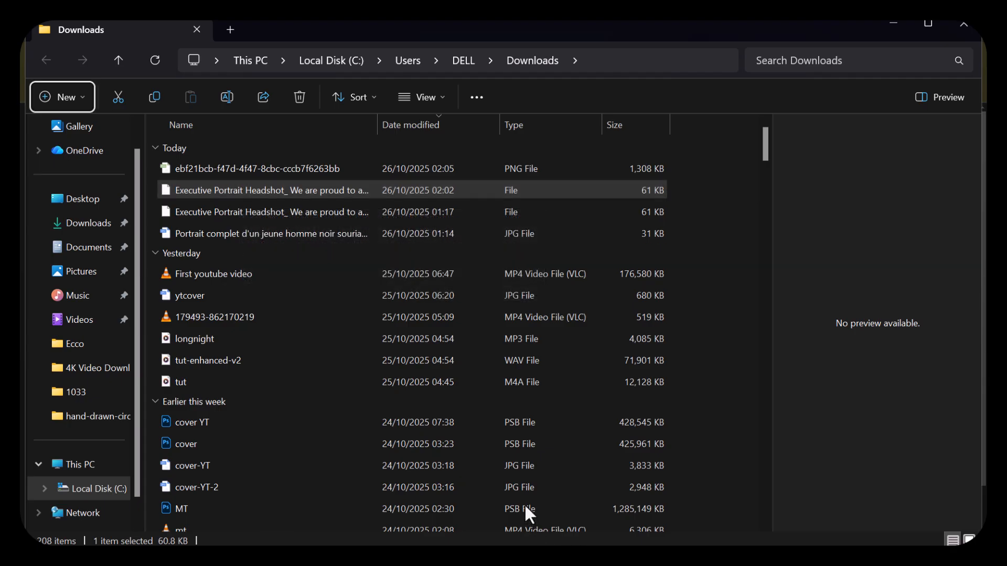
{"action": "key", "text": "super"}
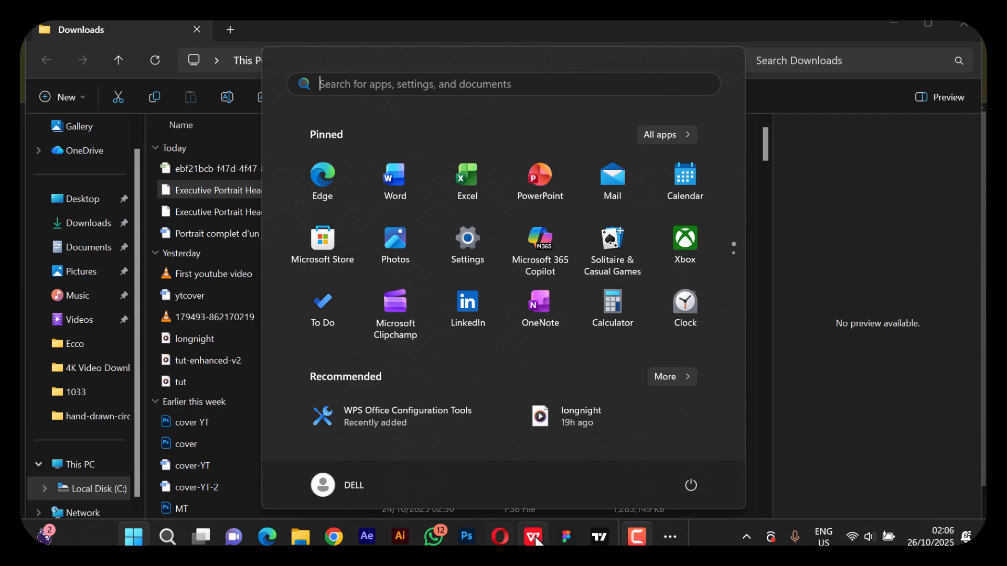
{"action": "left_click", "coordinate": [668, 536]}
{"action": "left_click", "coordinate": [616, 495]}
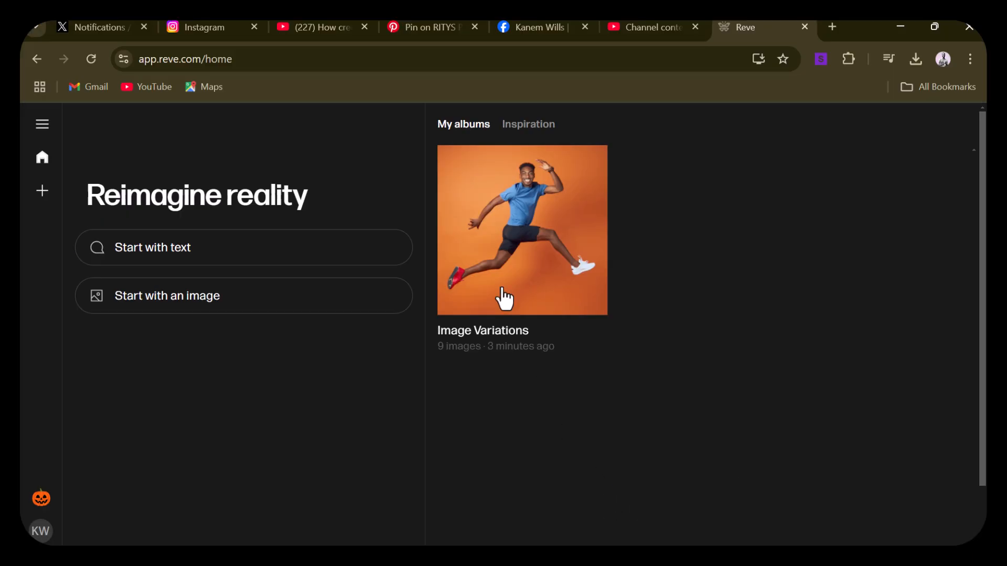
Switch to Pinterest, open the executive portrait of the woman resting her hand on her chin, and download the image
{"action": "left_click", "coordinate": [420, 27]}
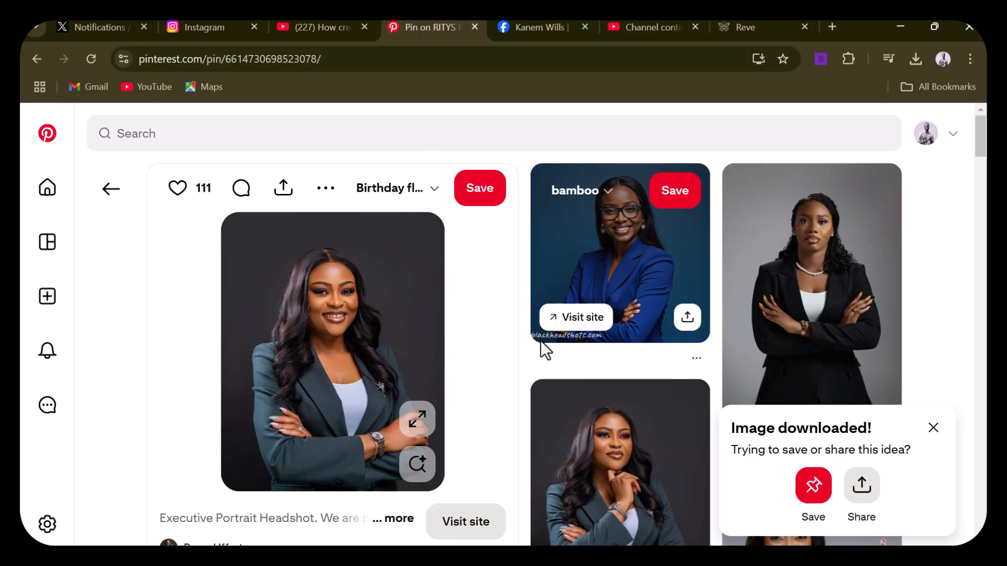
{"action": "left_click", "coordinate": [641, 469]}
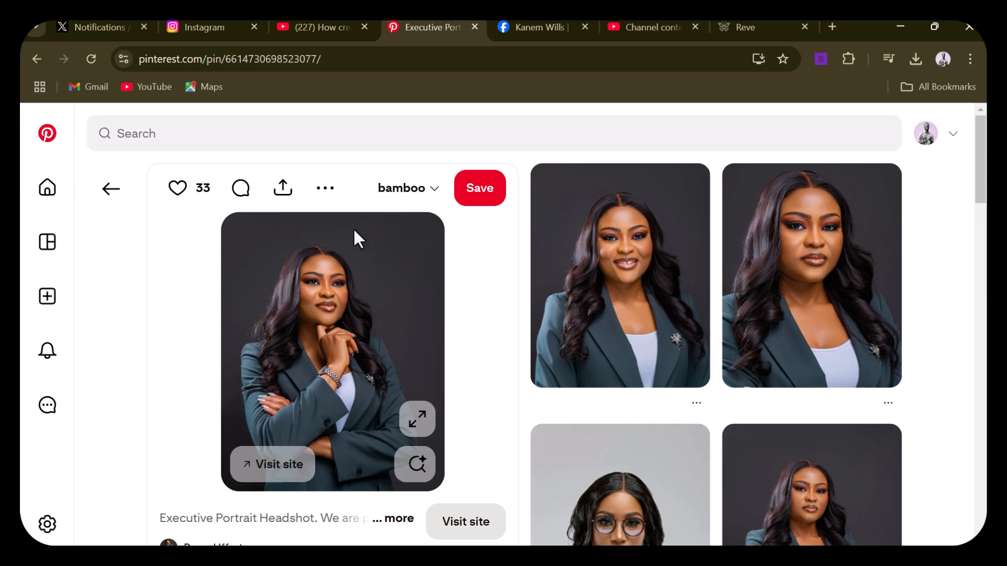
{"action": "left_click", "coordinate": [326, 196]}
{"action": "left_click", "coordinate": [286, 238]}
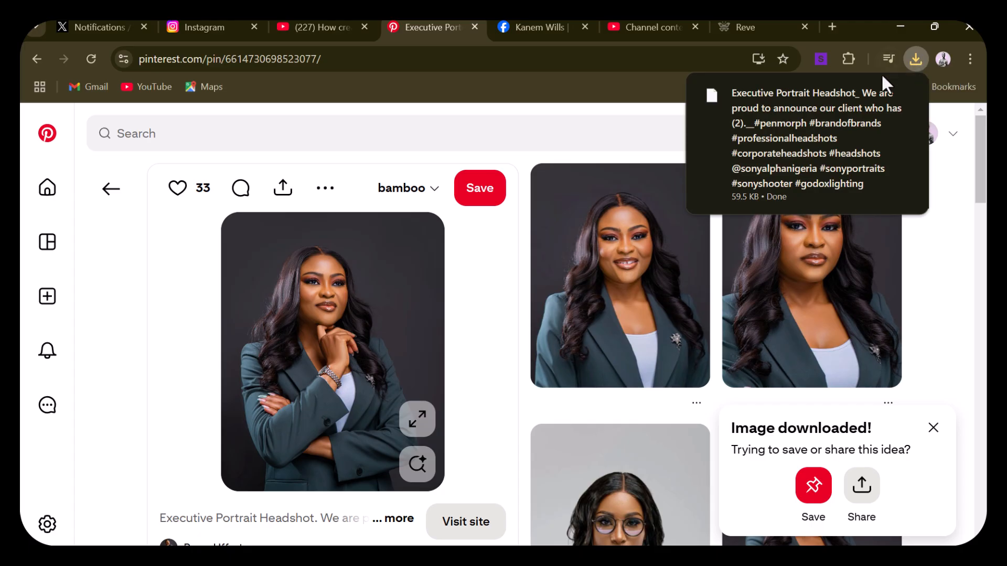
Find the corporate headshot of the woman in the navy blazer with crossed arms among the related pins and download it
{"action": "scroll", "coordinate": [716, 369], "scroll_direction": "down", "scroll_amount": 6}
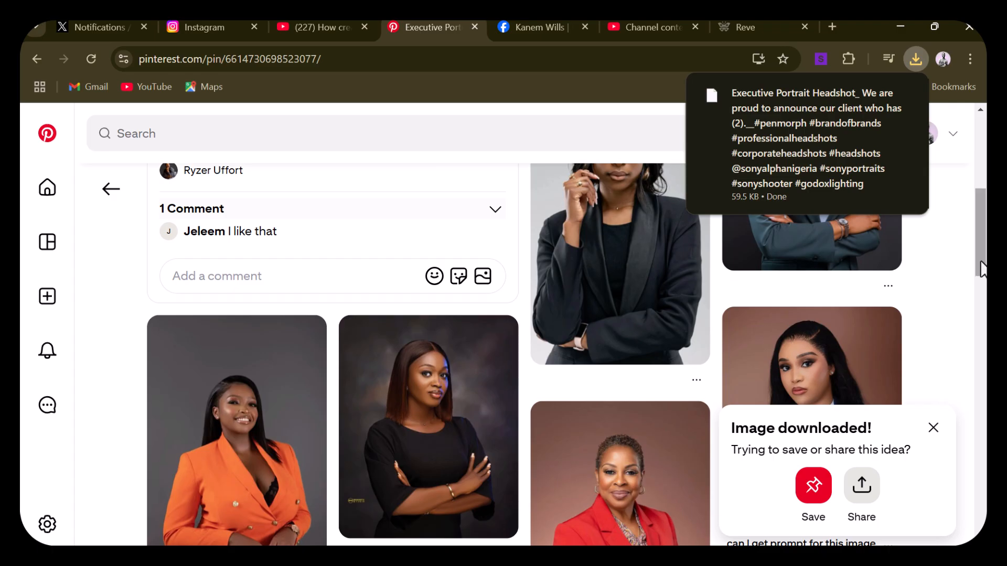
{"action": "left_click", "coordinate": [980, 291]}
{"action": "left_click_drag", "start_coordinate": [980, 291], "coordinate": [978, 374]}
{"action": "left_click", "coordinate": [645, 312]}
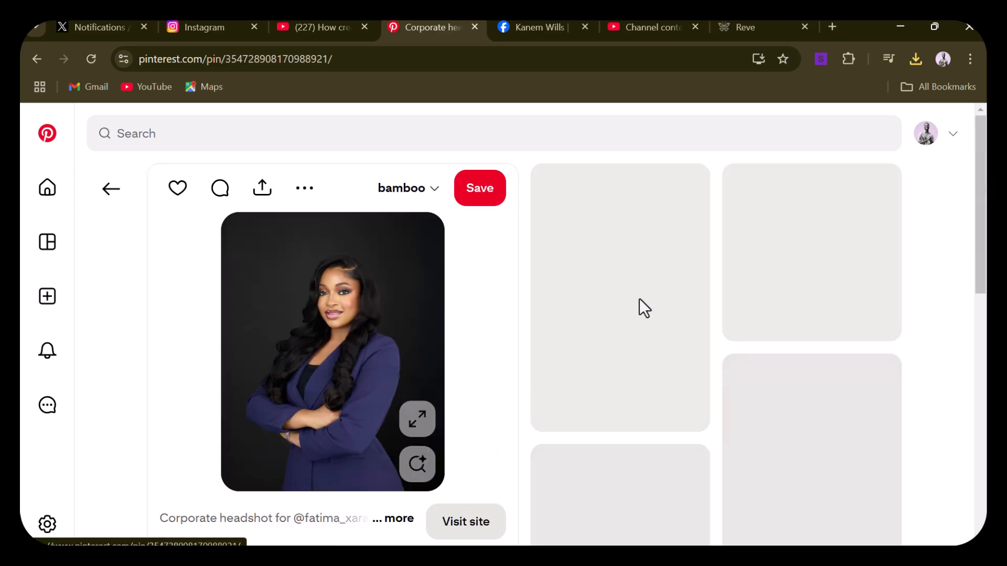
{"action": "left_click", "coordinate": [315, 189]}
{"action": "left_click", "coordinate": [297, 237]}
{"action": "left_click", "coordinate": [916, 55]}
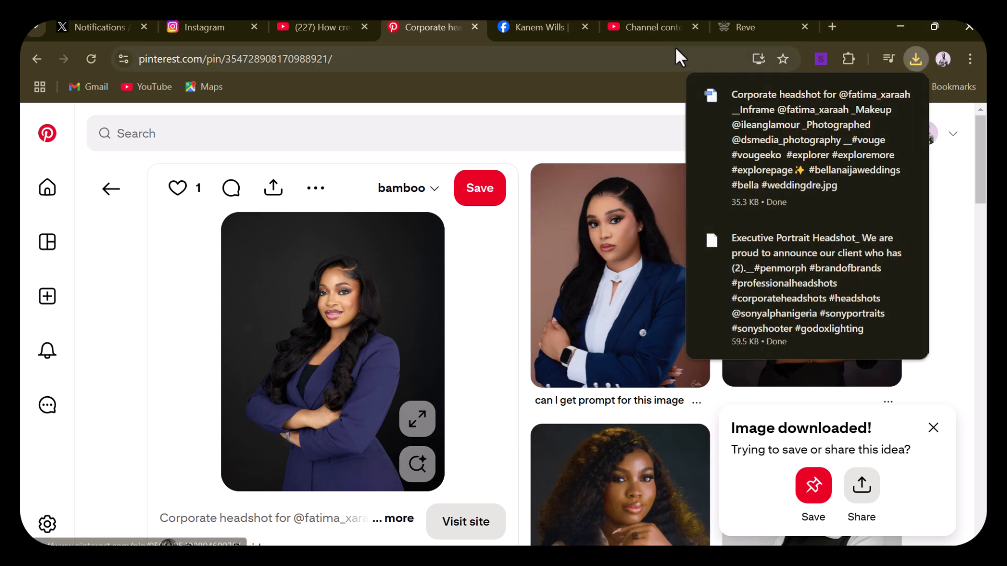
Return to Reve and start a new creation from the downloaded corporate headshot image
{"action": "left_click", "coordinate": [740, 26]}
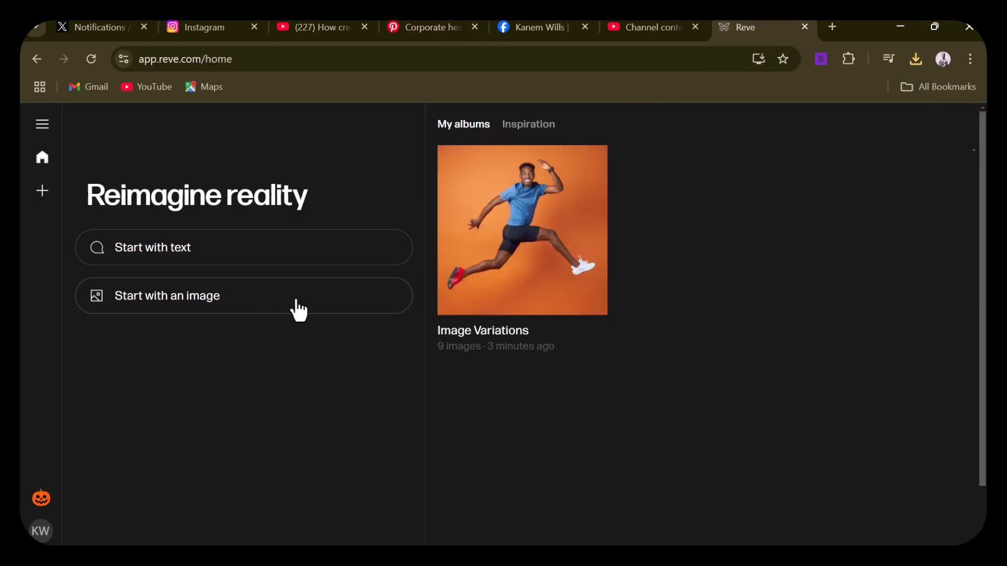
{"action": "left_click", "coordinate": [313, 303]}
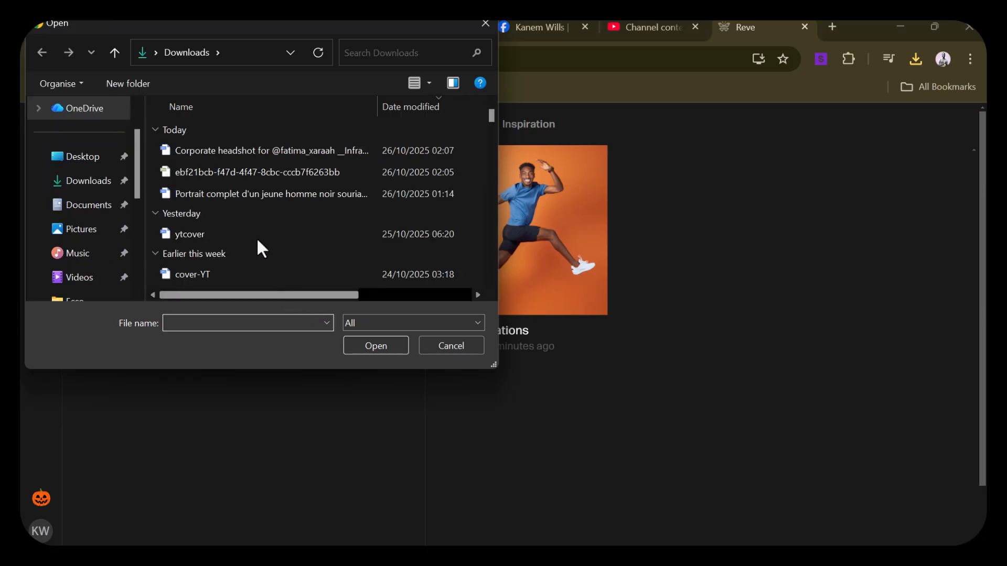
{"action": "left_click", "coordinate": [241, 151]}
{"action": "left_click", "coordinate": [389, 347]}
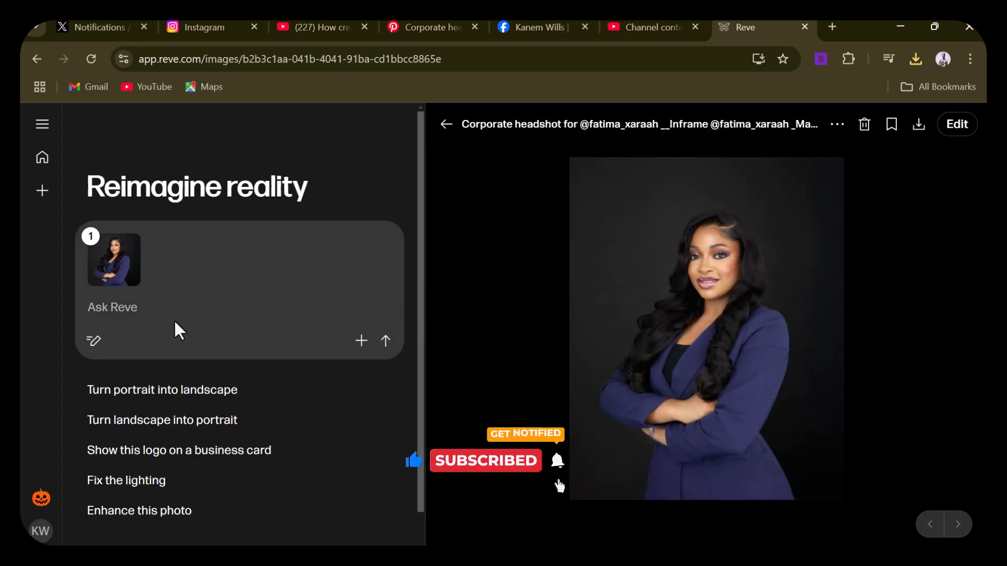
Paste the prompt "Give me different pose and gestures for this image" for the uploaded headshot and send it
{"action": "left_click", "coordinate": [116, 309]}
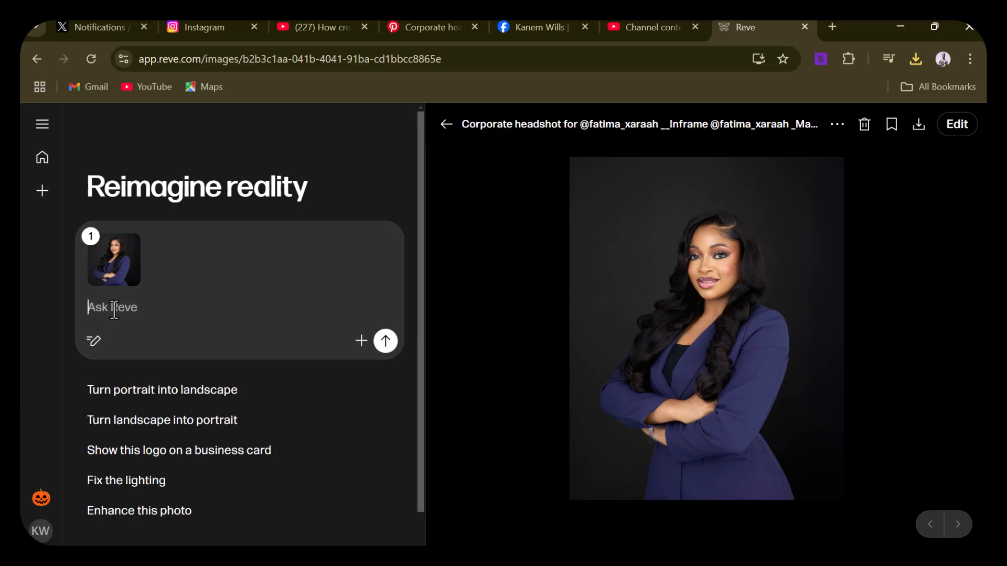
{"action": "right_click", "coordinate": [117, 307]}
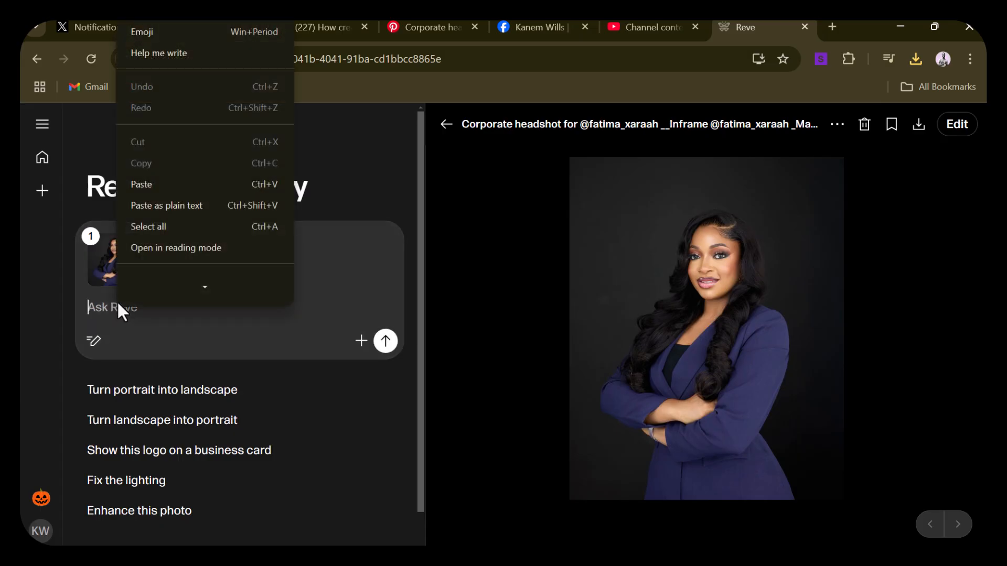
{"action": "left_click", "coordinate": [153, 188]}
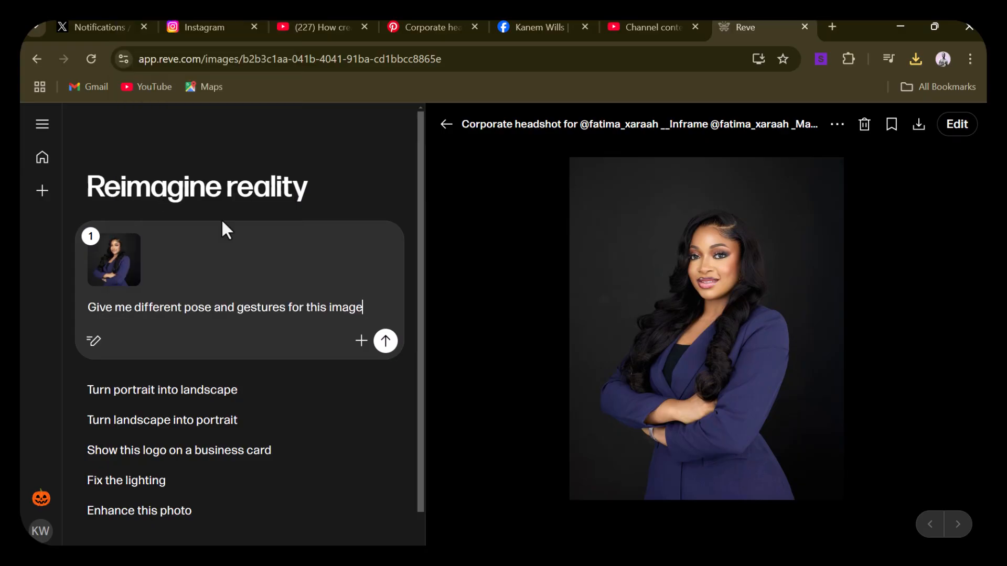
{"action": "left_click", "coordinate": [387, 341]}
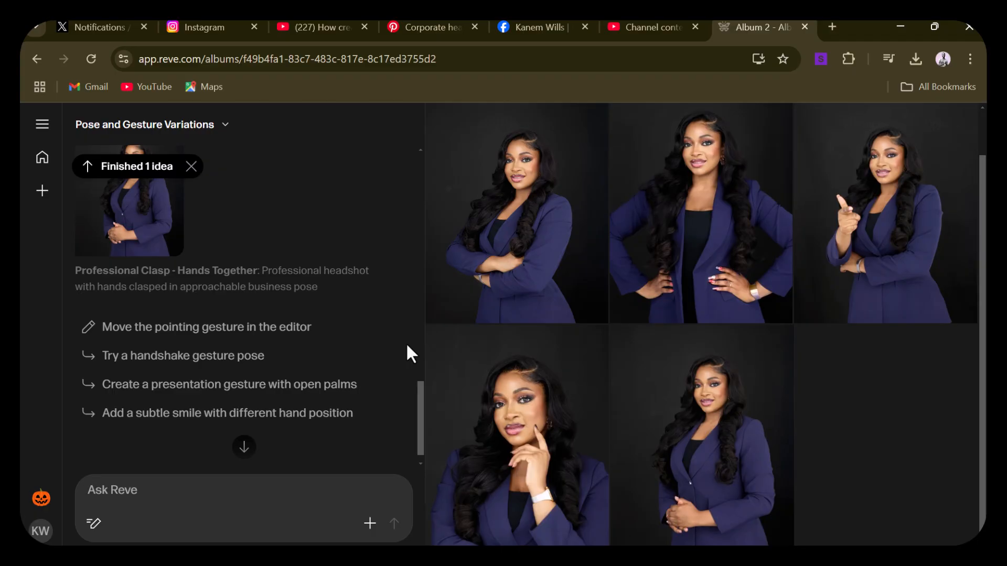
Open the Power Pose - Hands on Hips image from the generated album and review the suggested follow-up prompts
{"action": "mouse_move", "coordinate": [562, 265]}
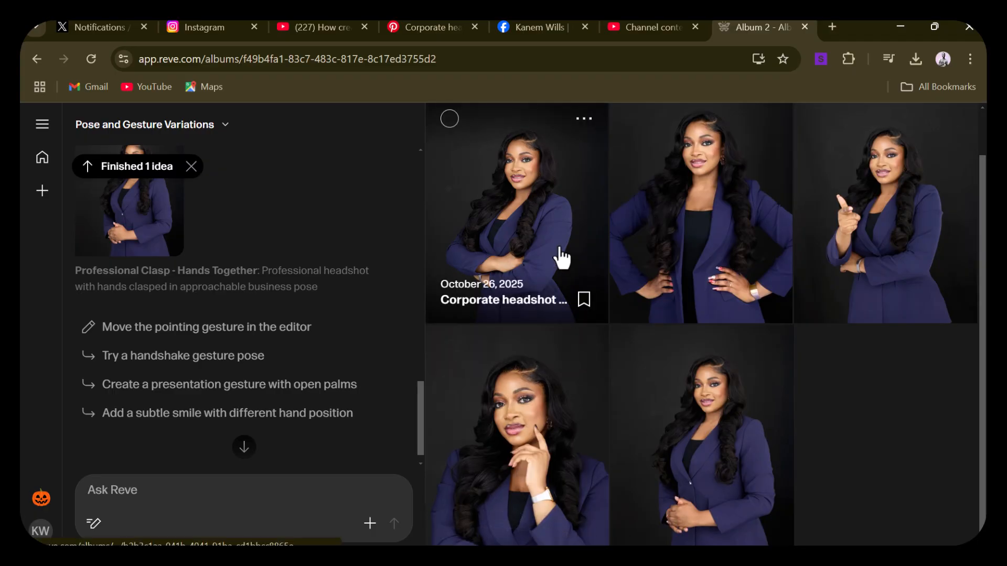
{"action": "left_click", "coordinate": [676, 256]}
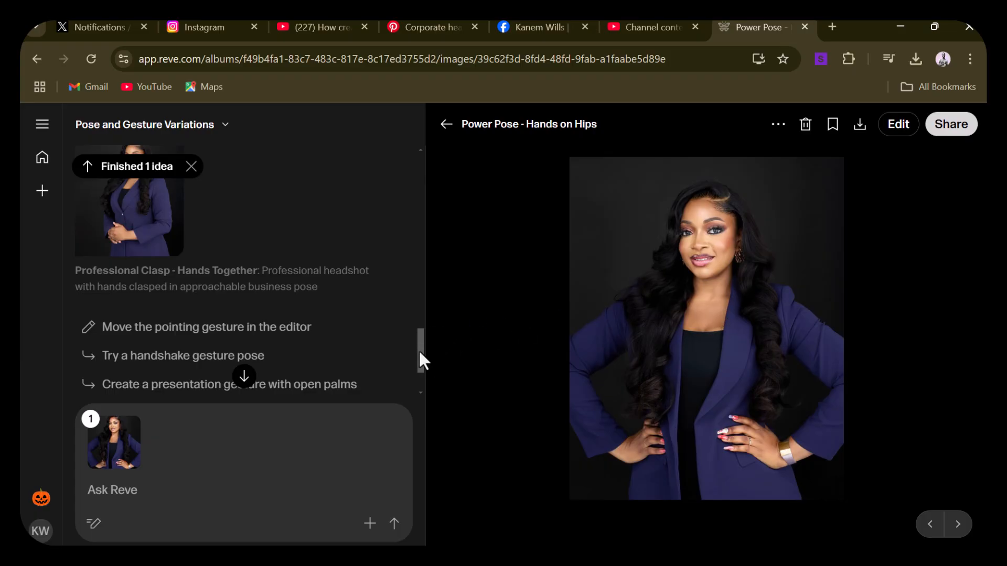
{"action": "left_click_drag", "start_coordinate": [420, 354], "coordinate": [419, 374]}
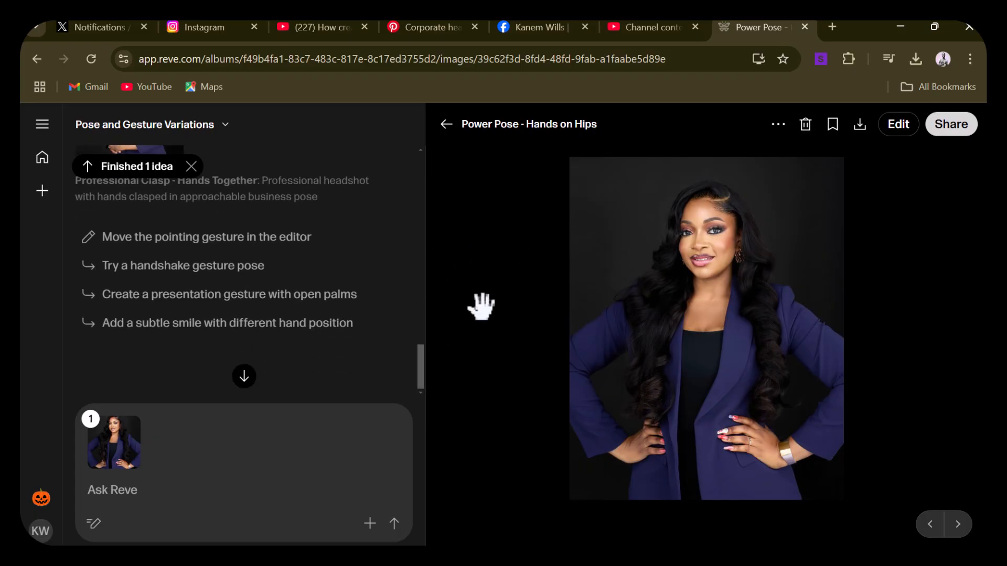
Look back through the generated poses and open the Leadership Gesture - Pointing Forward image as the reference
{"action": "scroll", "coordinate": [314, 325], "scroll_direction": "up", "scroll_amount": 15}
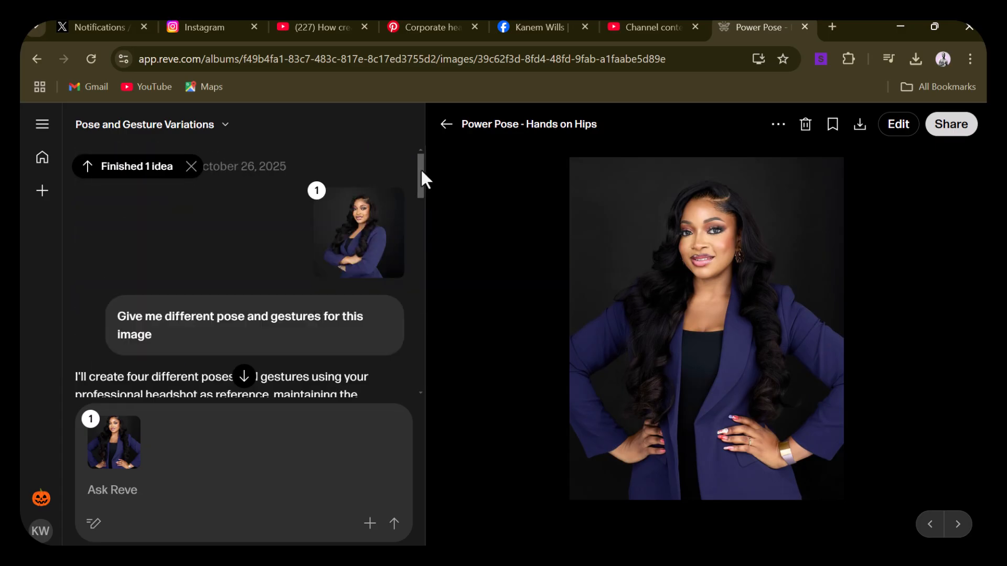
{"action": "left_click_drag", "start_coordinate": [421, 171], "coordinate": [410, 249]}
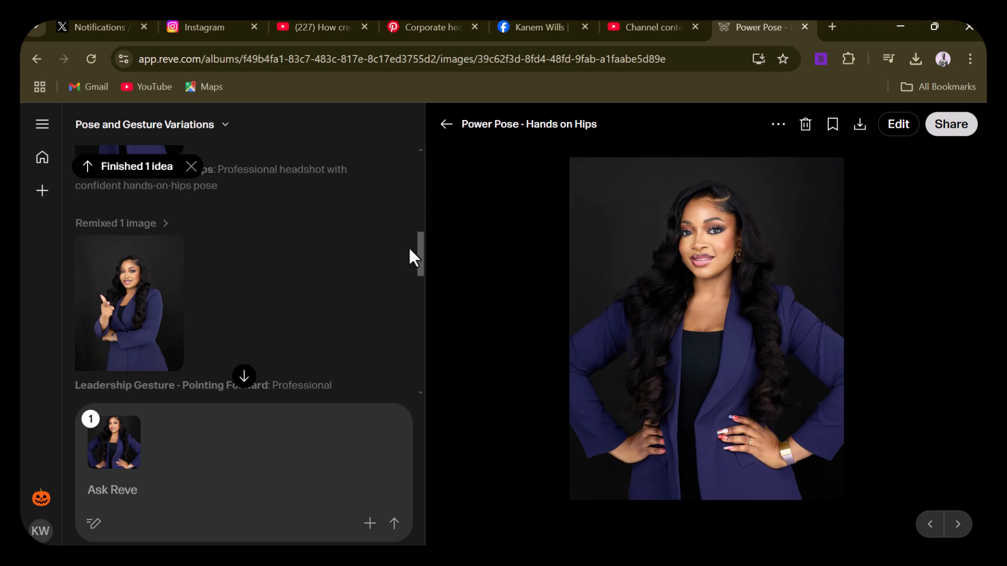
{"action": "left_click", "coordinate": [145, 309]}
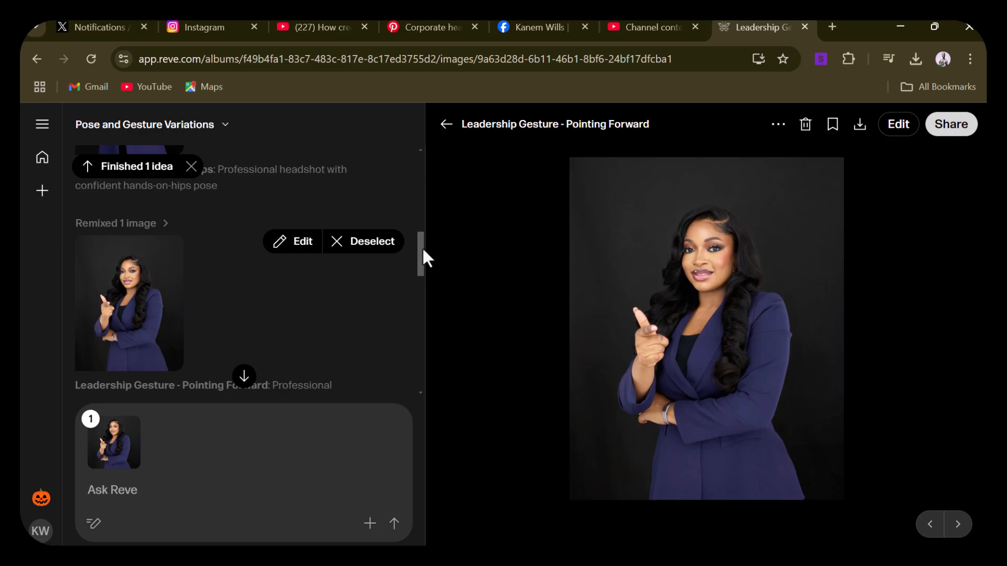
{"action": "left_click_drag", "start_coordinate": [422, 252], "coordinate": [404, 277]}
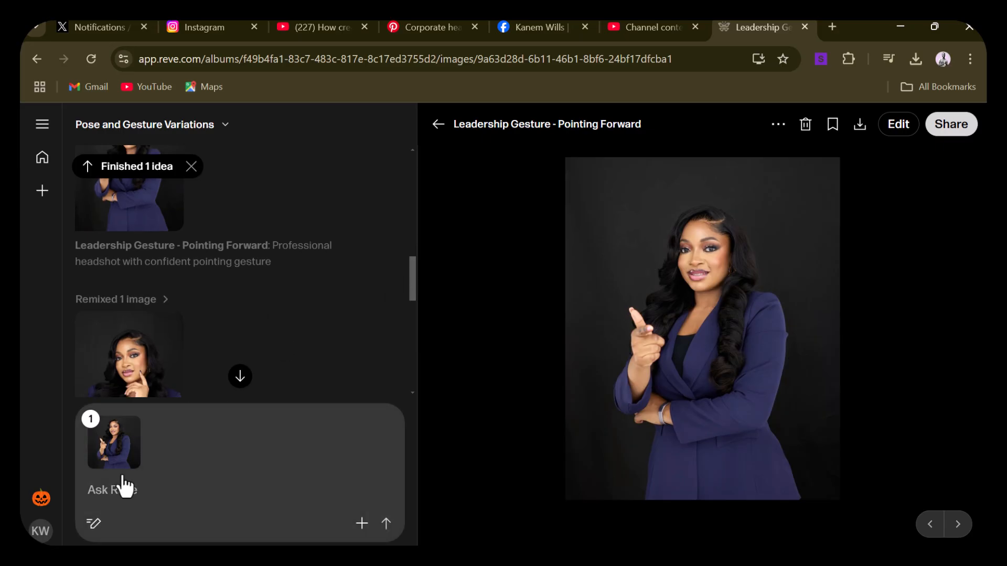
Send the prompt "I want you to give a her a happy smiley look" for the Pointing Forward image
{"action": "left_click", "coordinate": [112, 487]}
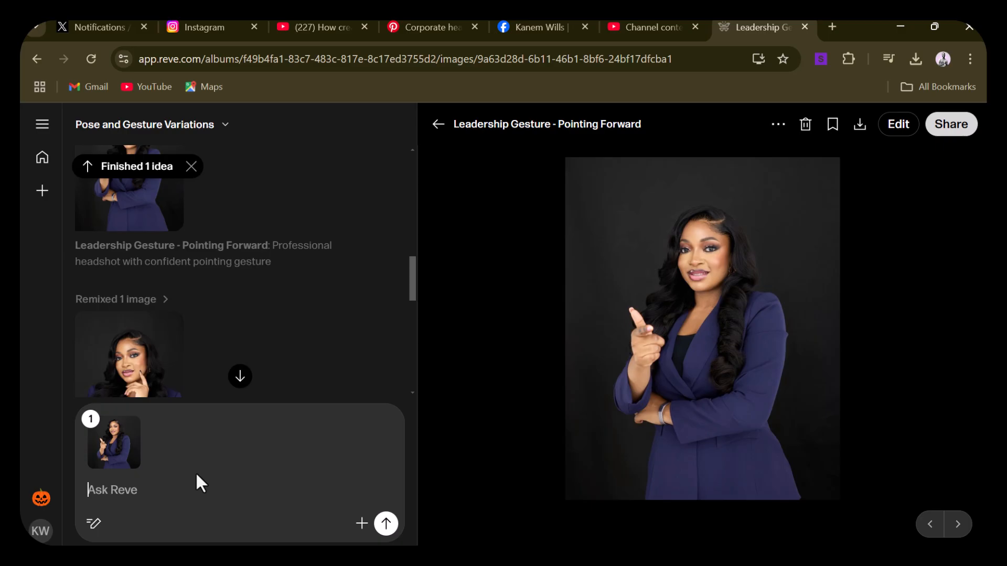
{"action": "key", "text": "alt+Tab"}
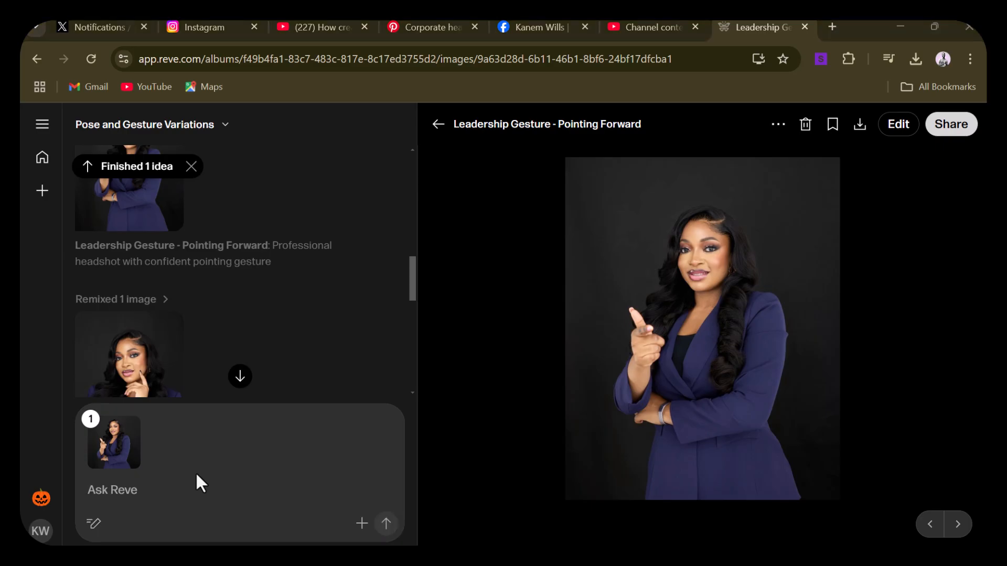
{"action": "left_click", "coordinate": [128, 492]}
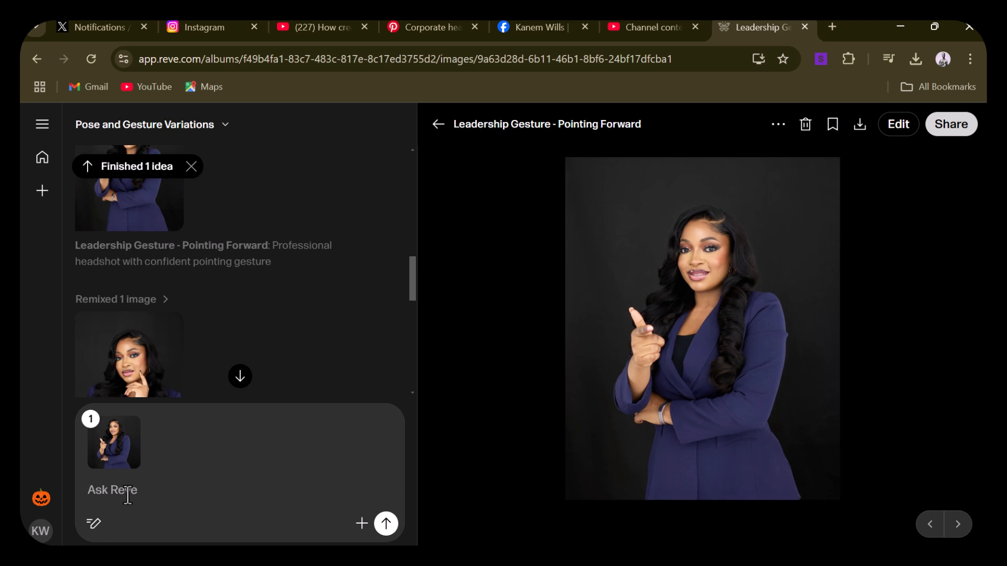
{"action": "type", "text": "I want yo"}
{"action": "type", "text": "u to give a h"}
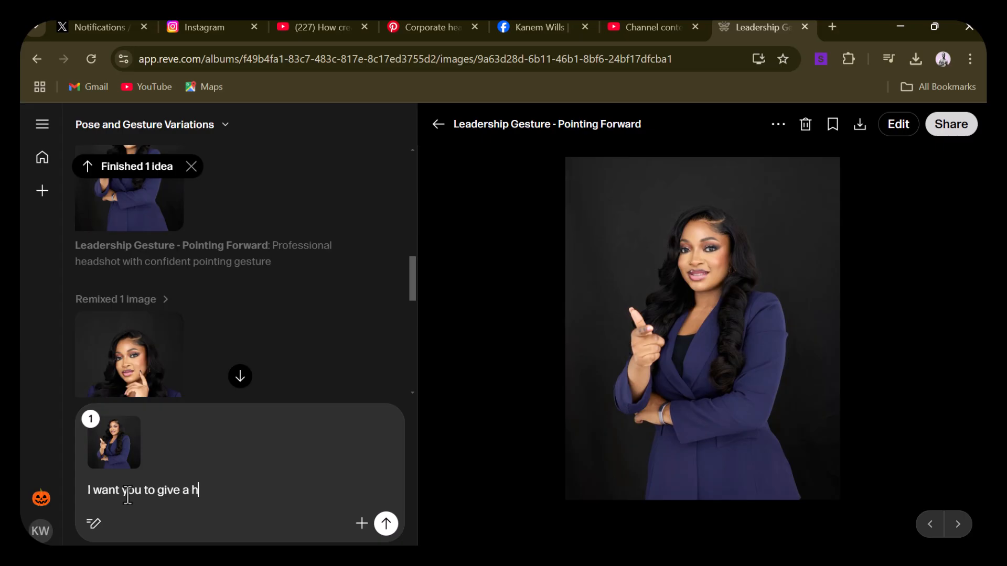
{"action": "type", "text": "er a happy sm"}
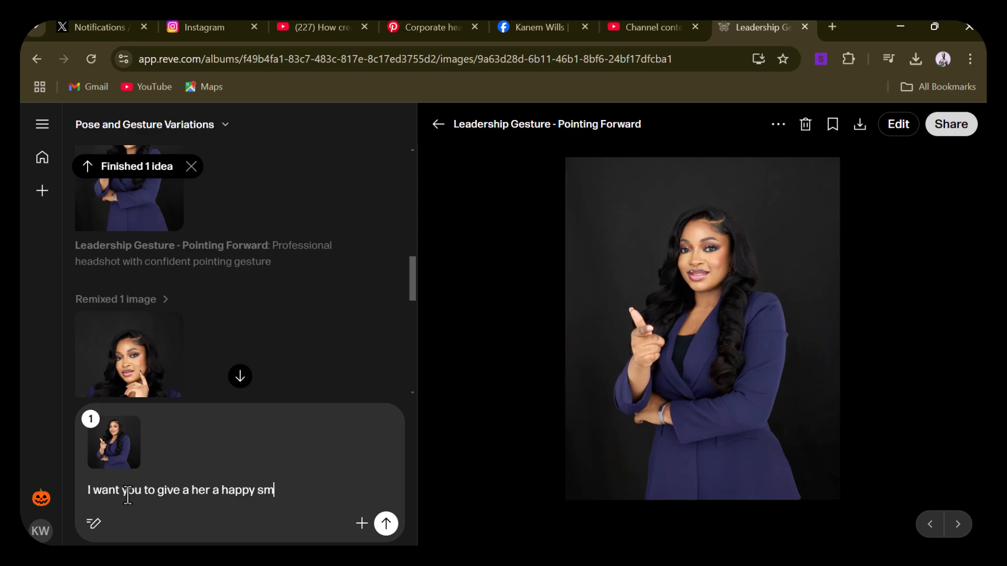
{"action": "type", "text": "iley"}
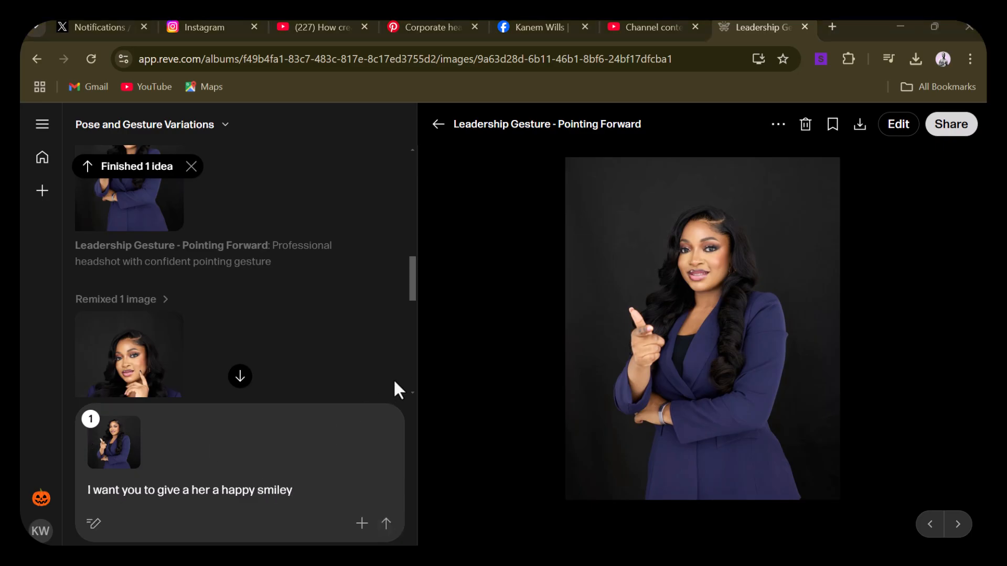
{"action": "left_click", "coordinate": [303, 489]}
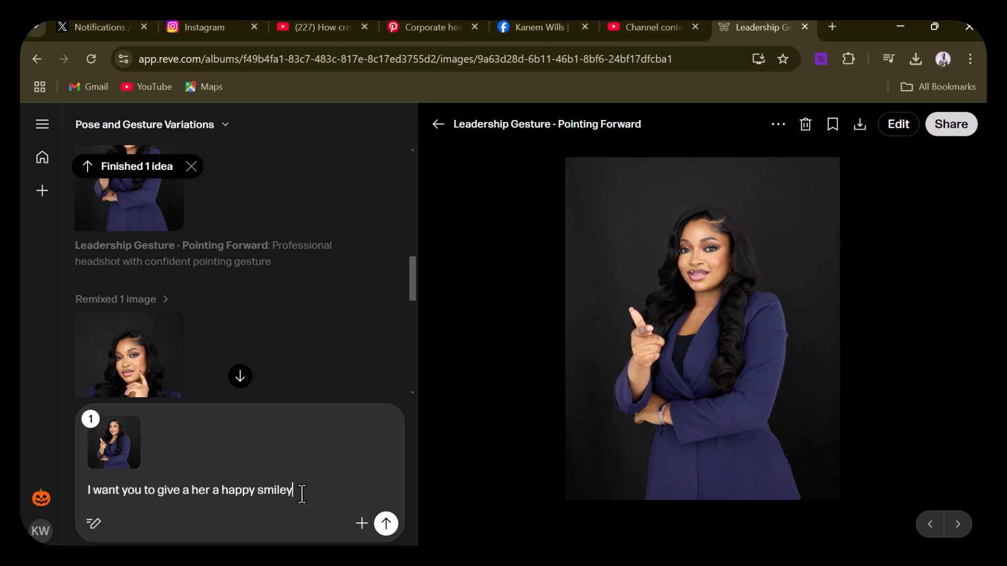
{"action": "type", "text": "look"}
{"action": "left_click", "coordinate": [387, 525]}
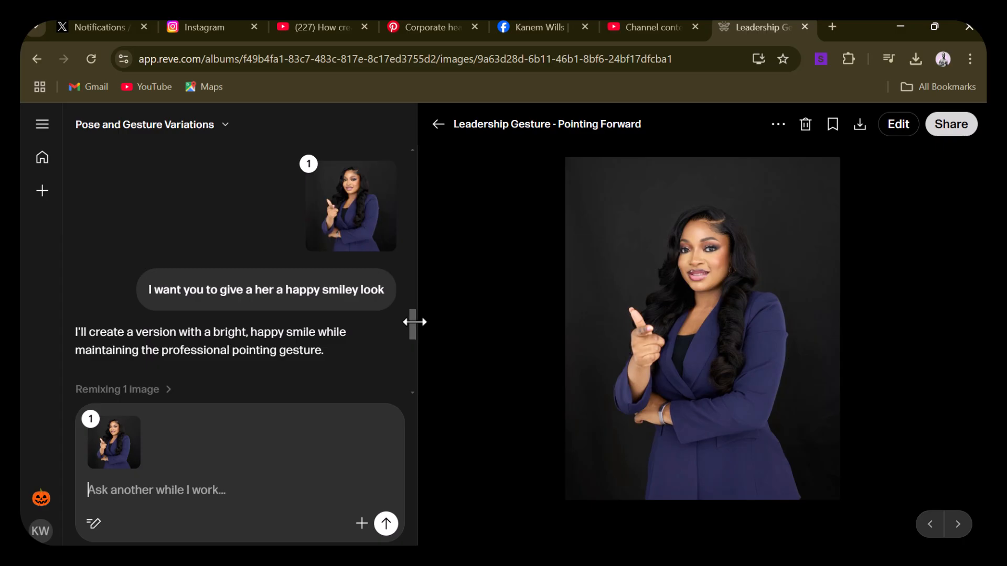
Open the newly generated Happy Leadership Gesture image at full size
{"action": "left_click_drag", "start_coordinate": [411, 323], "coordinate": [411, 348]}
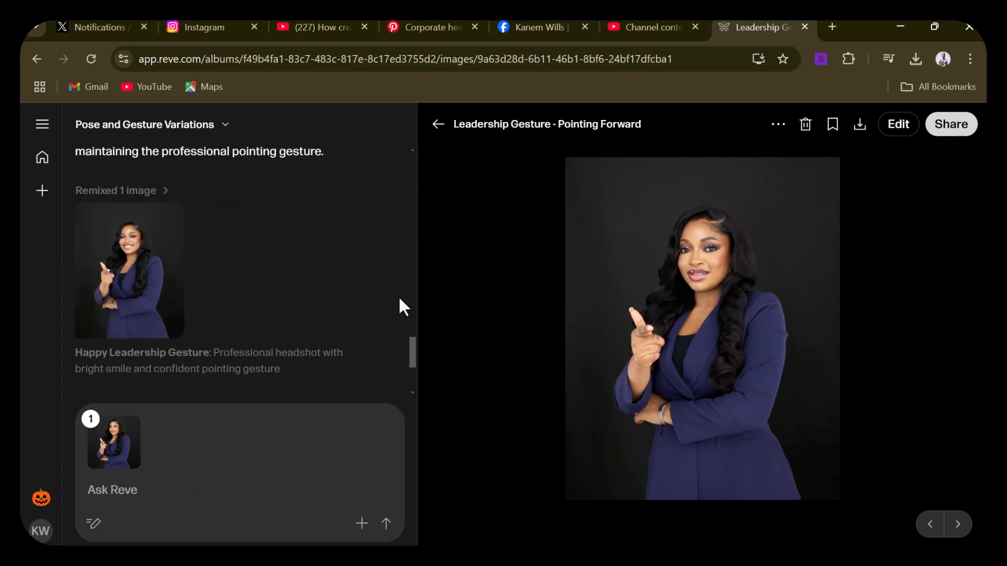
{"action": "mouse_move", "coordinate": [160, 323]}
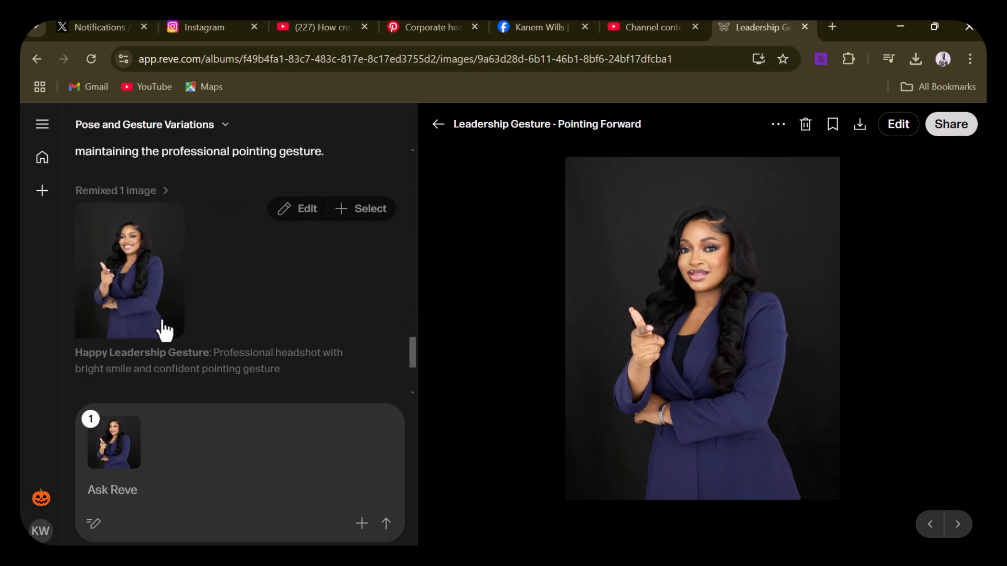
{"action": "left_click", "coordinate": [133, 288]}
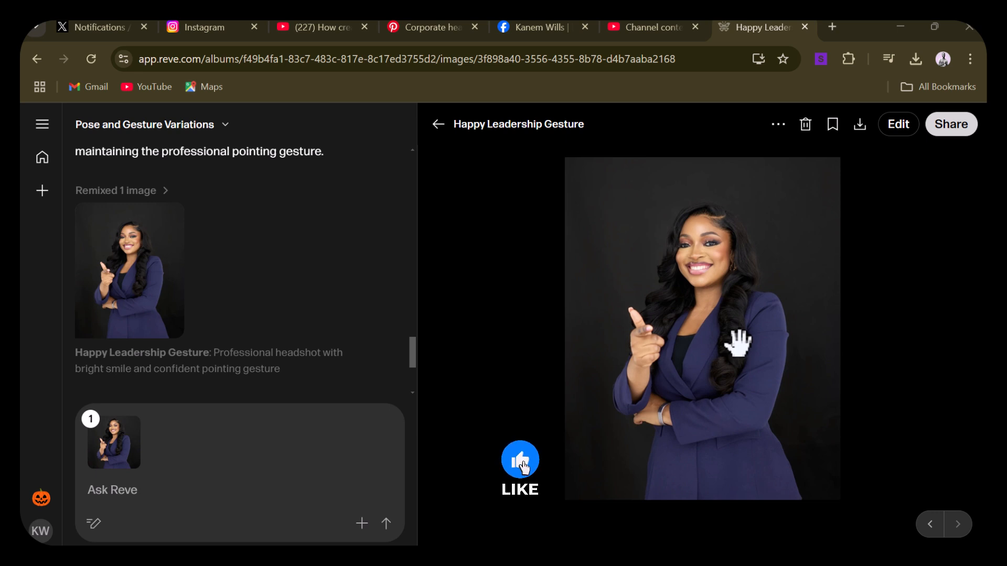
Go back through the earlier poses in the album and open the Professional Clasp - Hands Together image
{"action": "mouse_move", "coordinate": [270, 355]}
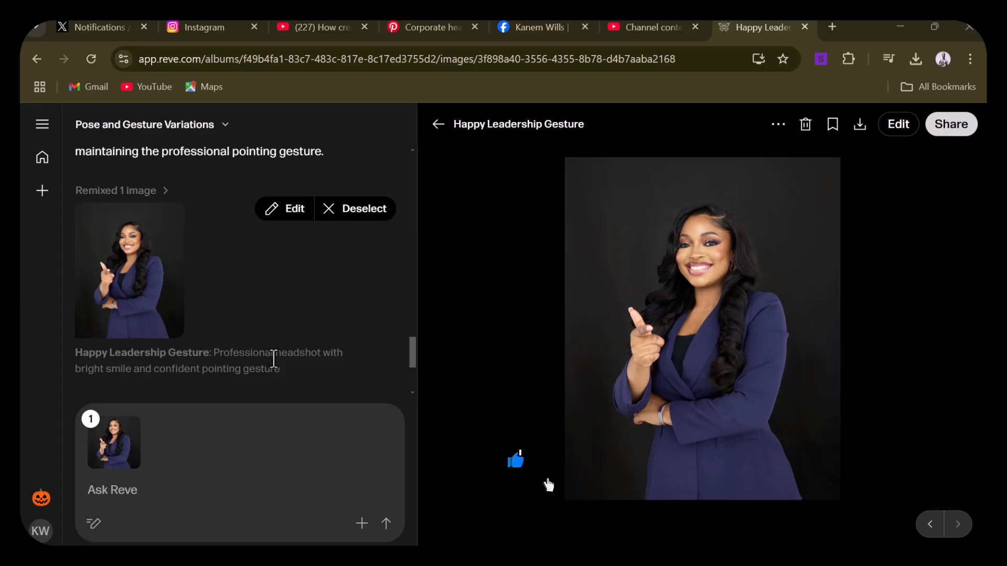
{"action": "scroll", "coordinate": [272, 357], "scroll_direction": "up", "scroll_amount": 5}
{"action": "scroll", "coordinate": [274, 360], "scroll_direction": "up", "scroll_amount": 10}
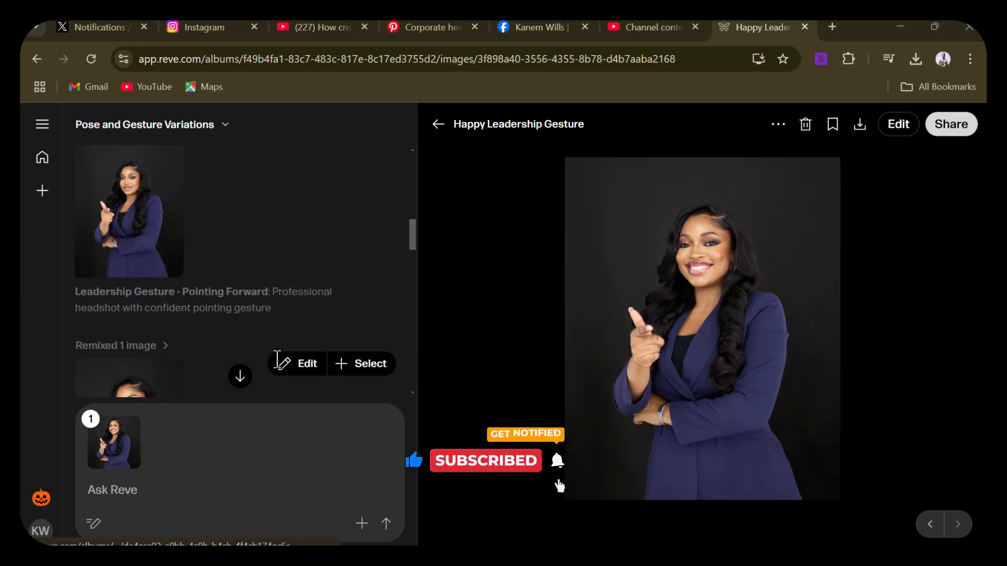
{"action": "scroll", "coordinate": [278, 360], "scroll_direction": "down", "scroll_amount": 6}
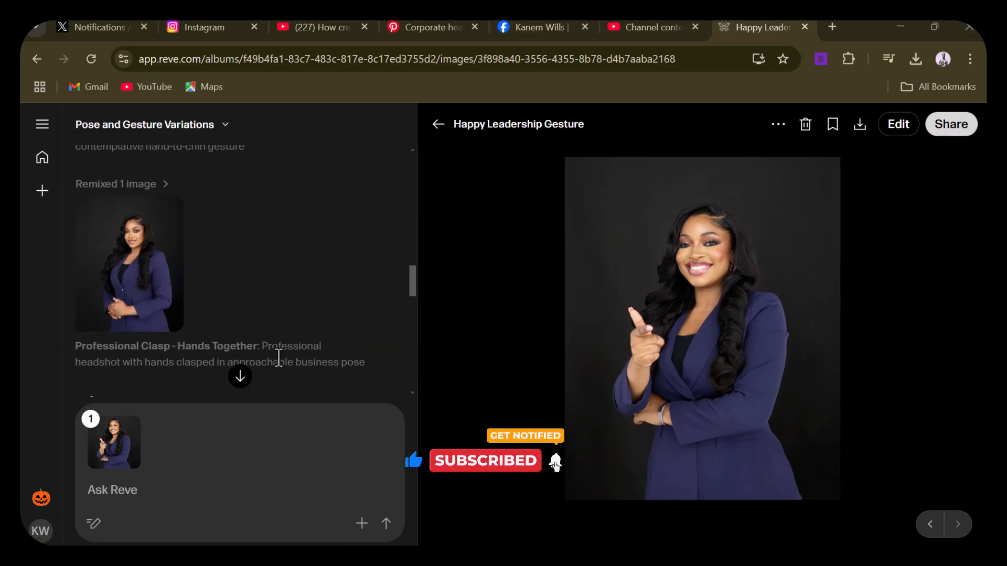
{"action": "left_click", "coordinate": [126, 304]}
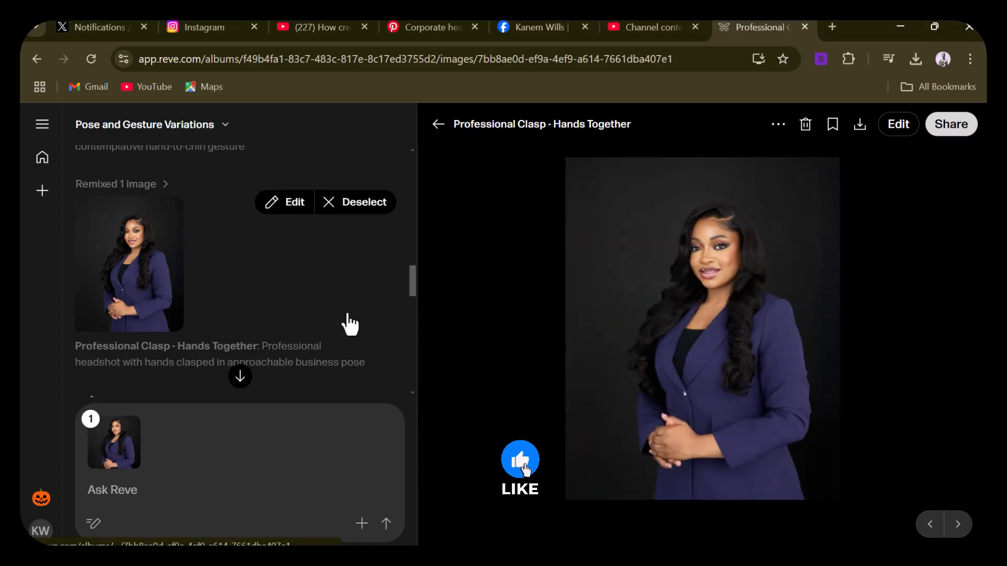
Review the album's generated poses from the first prompt through the follow-up suggestions, ending at the Happy Leadership Gesture result
{"action": "scroll", "coordinate": [215, 333], "scroll_direction": "up", "scroll_amount": 10}
{"action": "scroll", "coordinate": [215, 334], "scroll_direction": "up", "scroll_amount": 3}
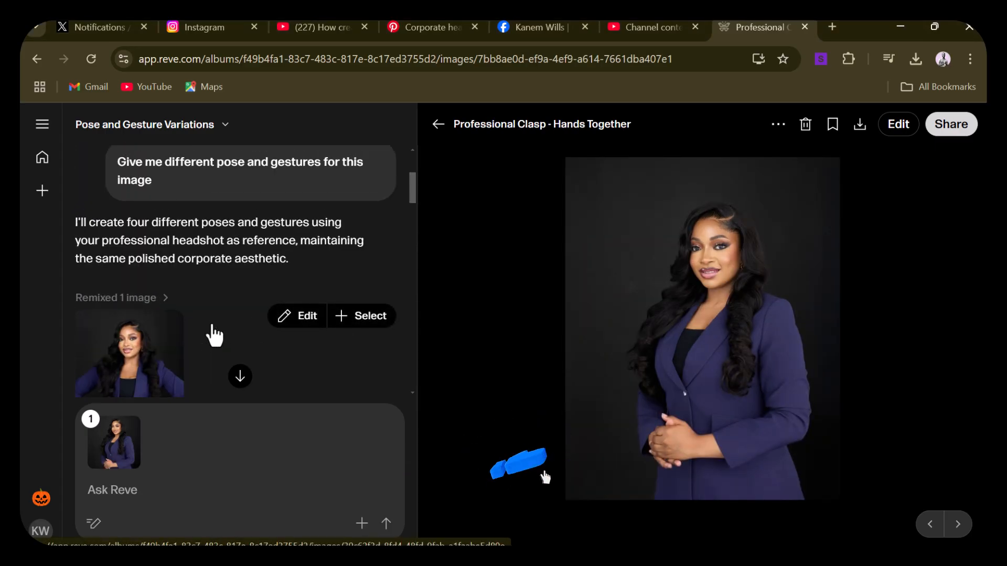
{"action": "scroll", "coordinate": [213, 328], "scroll_direction": "down", "scroll_amount": 5}
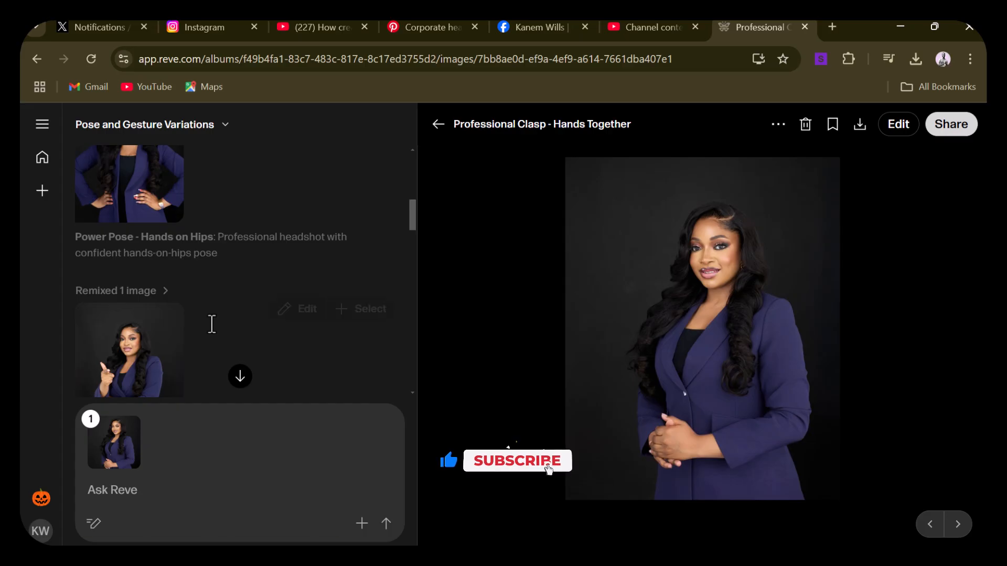
{"action": "scroll", "coordinate": [215, 334], "scroll_direction": "down", "scroll_amount": 1}
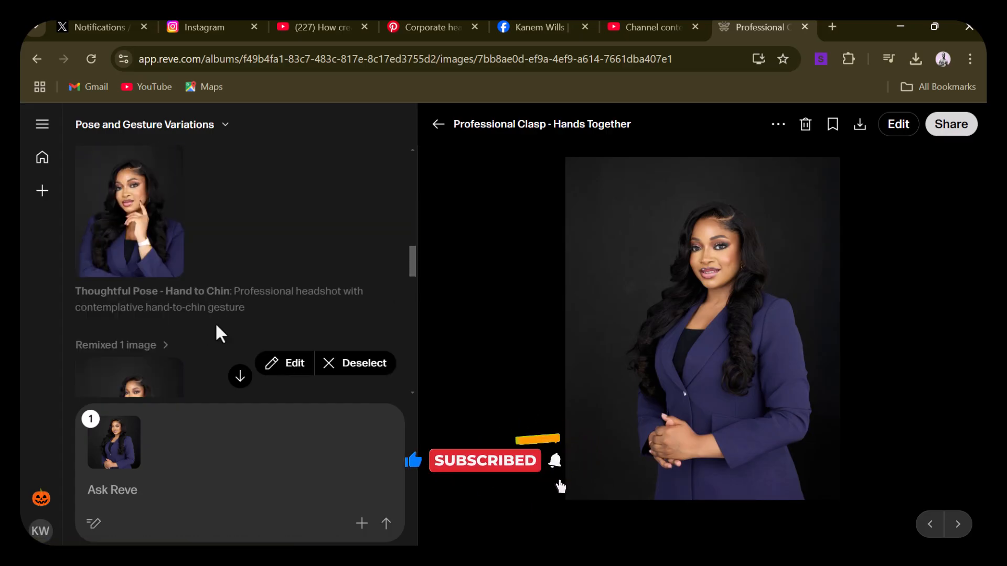
{"action": "scroll", "coordinate": [218, 334], "scroll_direction": "down", "scroll_amount": 5}
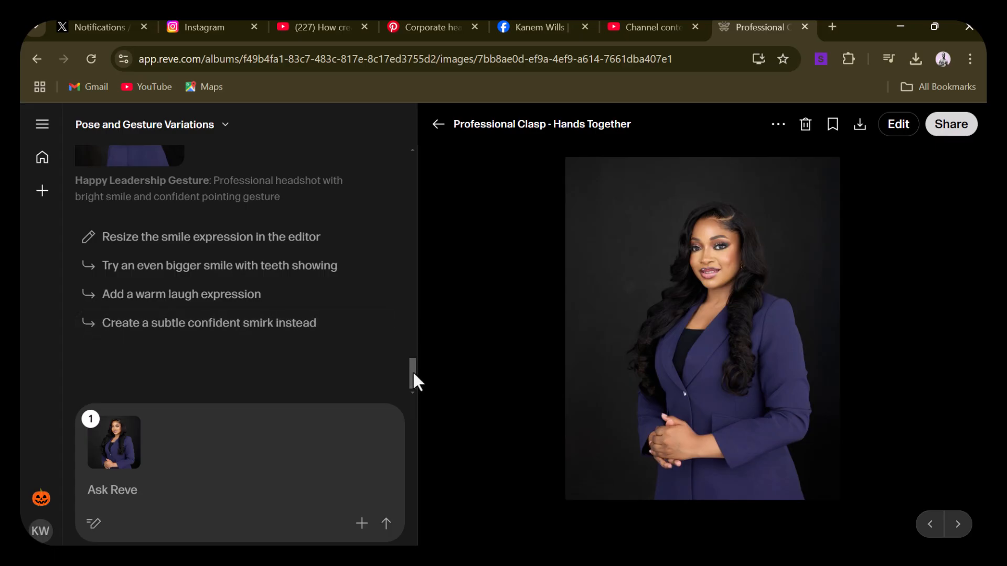
{"action": "left_click_drag", "start_coordinate": [413, 373], "coordinate": [411, 343]}
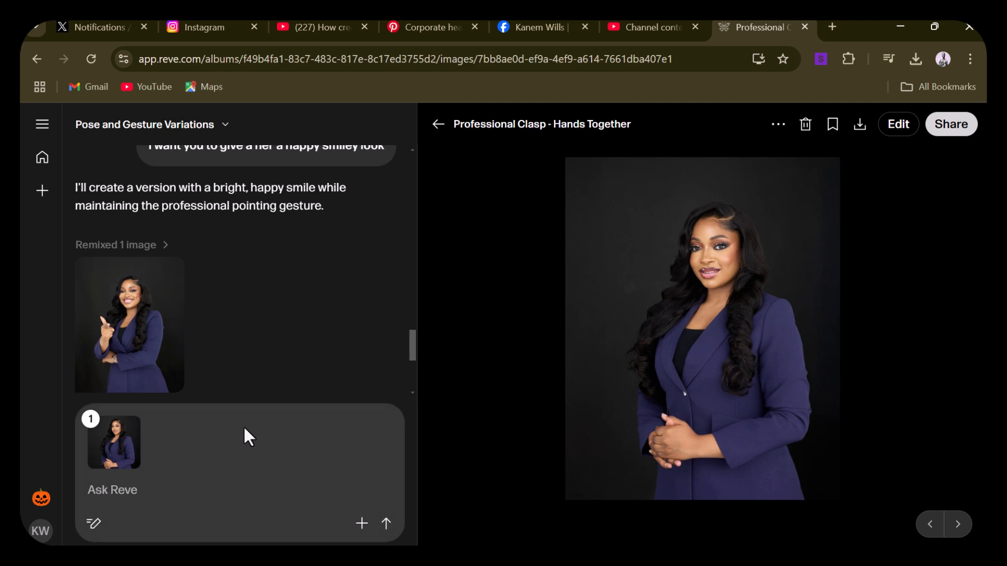
{"action": "mouse_move", "coordinate": [262, 375]}
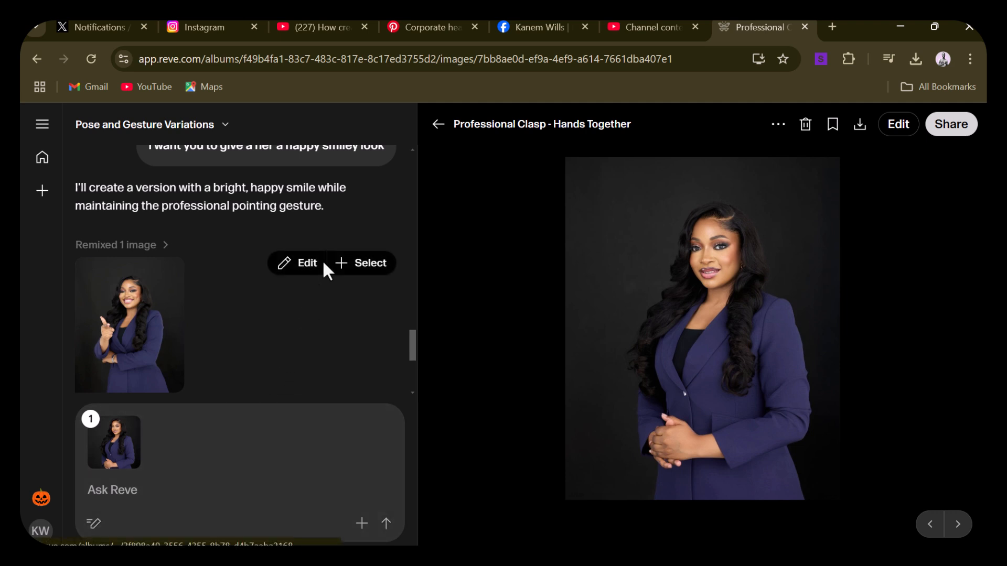